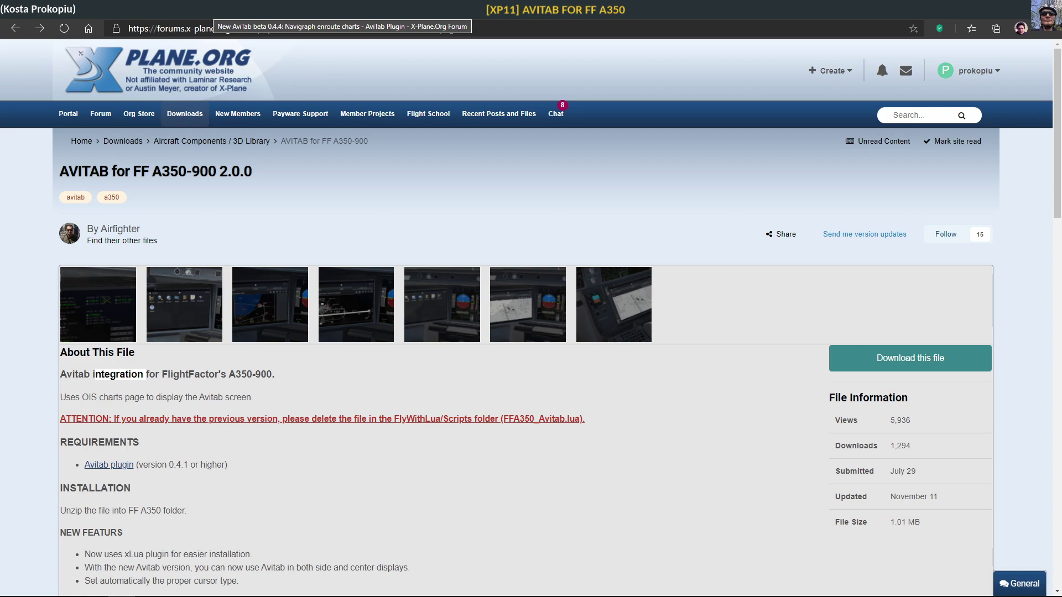
Step: Switch to the AviTab beta 0.4.4 Navigraph enroute charts topic and scroll through its post and screenshot
{"action": "left_click", "coordinate": [215, 10]}
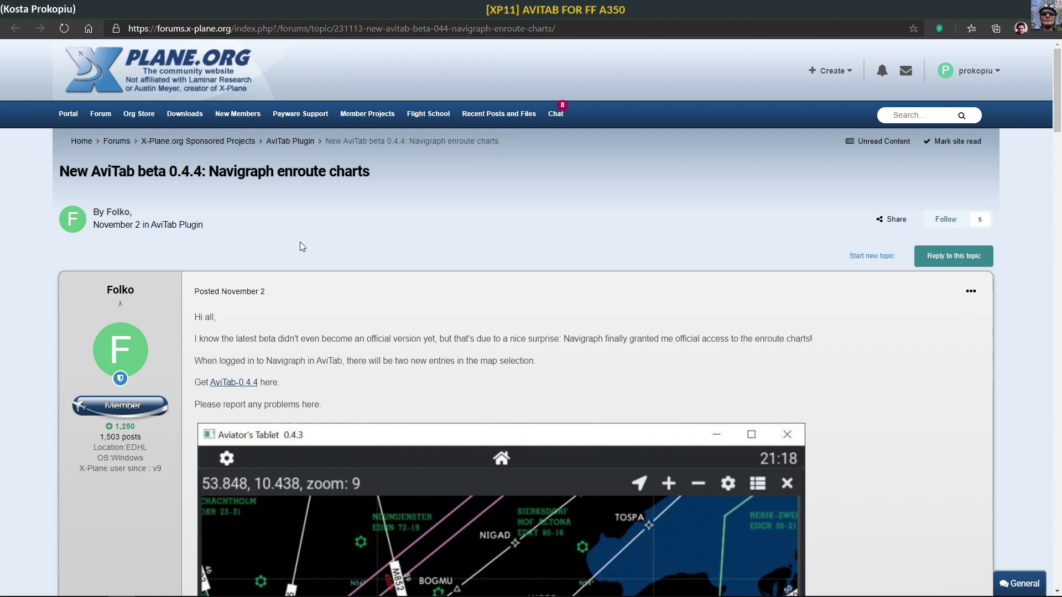
{"action": "scroll", "coordinate": [300, 247], "scroll_direction": "down", "scroll_amount": 2}
{"action": "scroll", "coordinate": [435, 385], "scroll_direction": "down", "scroll_amount": 4}
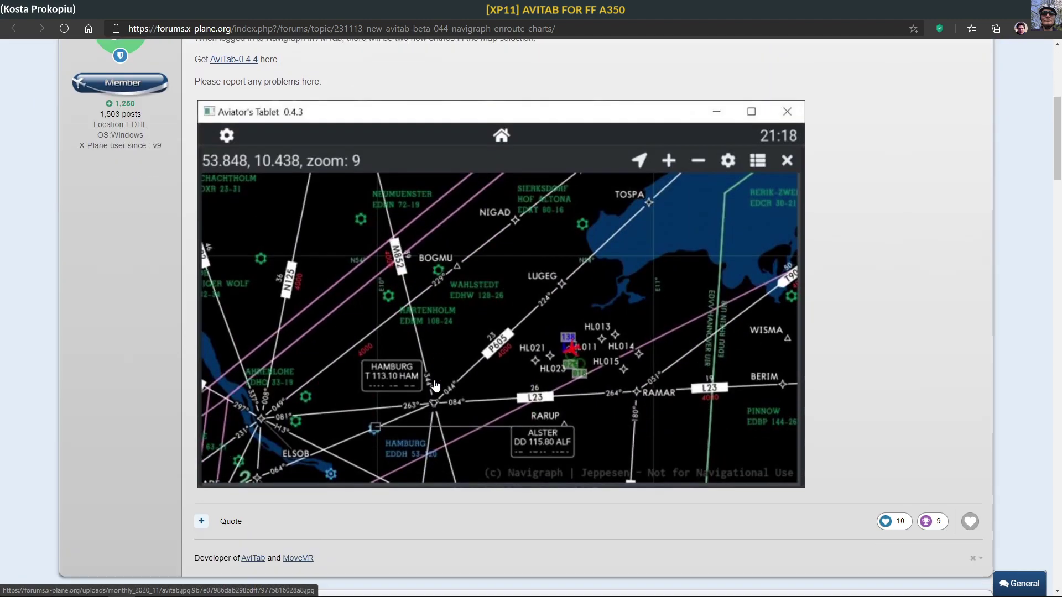
{"action": "scroll", "coordinate": [435, 386], "scroll_direction": "down", "scroll_amount": 2}
{"action": "scroll", "coordinate": [436, 385], "scroll_direction": "down", "scroll_amount": 4}
{"action": "scroll", "coordinate": [436, 386], "scroll_direction": "up", "scroll_amount": 7}
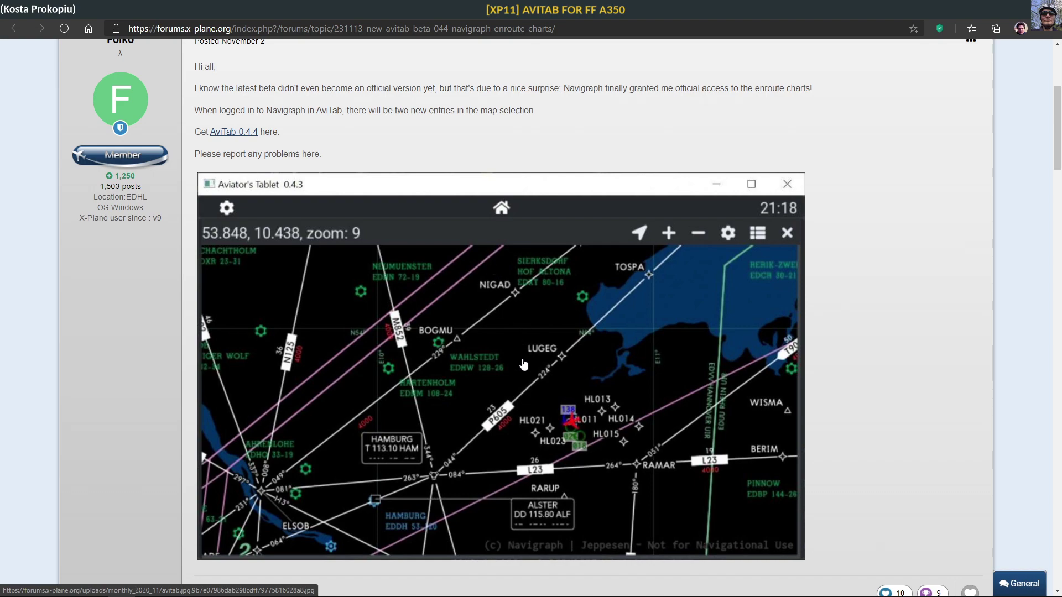
{"action": "scroll", "coordinate": [545, 395], "scroll_direction": "up", "scroll_amount": 3}
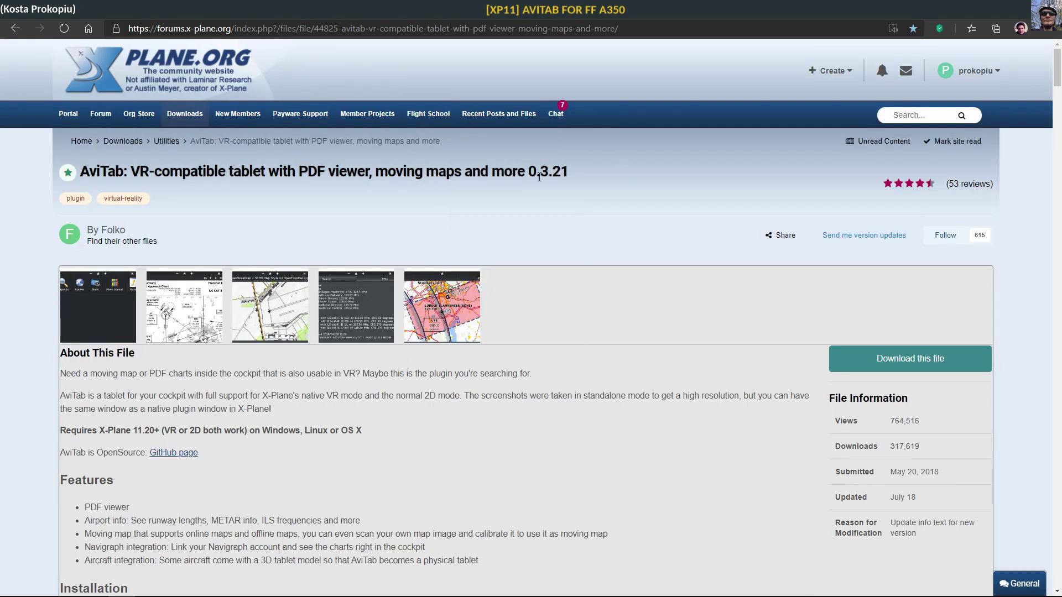
Step: Highlight the AviTab version number on the plugin page, then return to the AVITAB for FF A350-900 page
{"action": "left_click_drag", "start_coordinate": [537, 172], "coordinate": [571, 172]}
{"action": "key", "text": "alt+Left"}
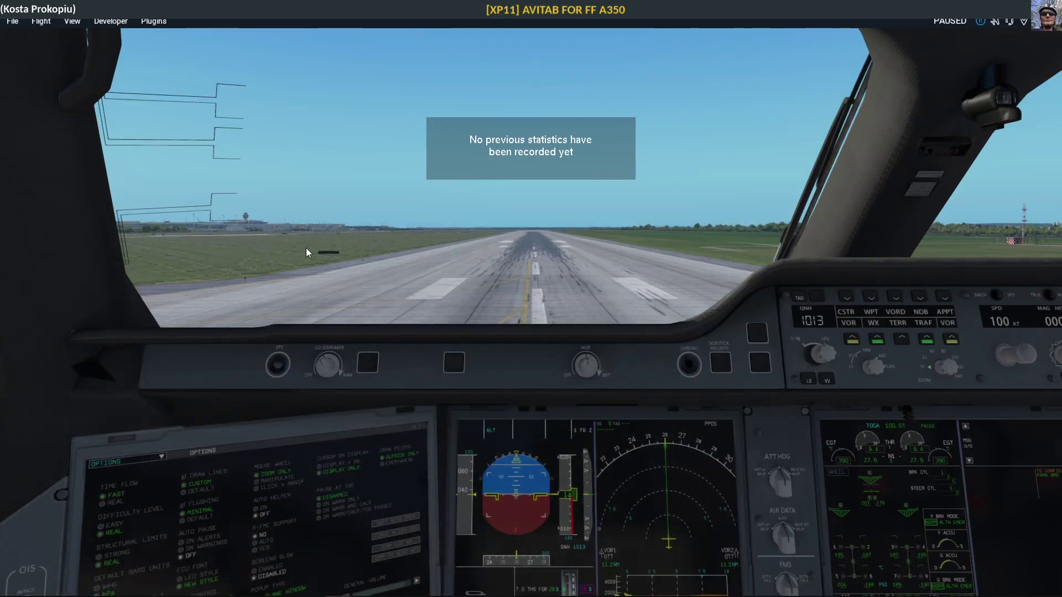
Step: Pan the cockpit camera across the centre panels, the captain's window and down toward the pedestal
{"action": "left_click_drag", "start_coordinate": [306, 248], "coordinate": [354, 280]}
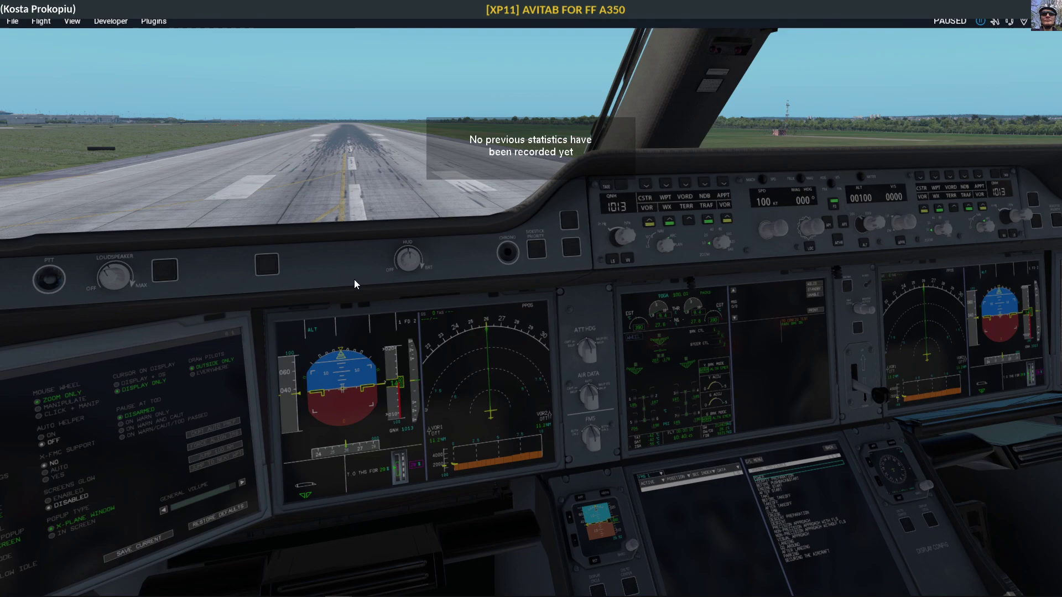
{"action": "left_click_drag", "start_coordinate": [354, 280], "coordinate": [310, 261]}
{"action": "scroll", "coordinate": [310, 261], "scroll_direction": "up", "scroll_amount": 2}
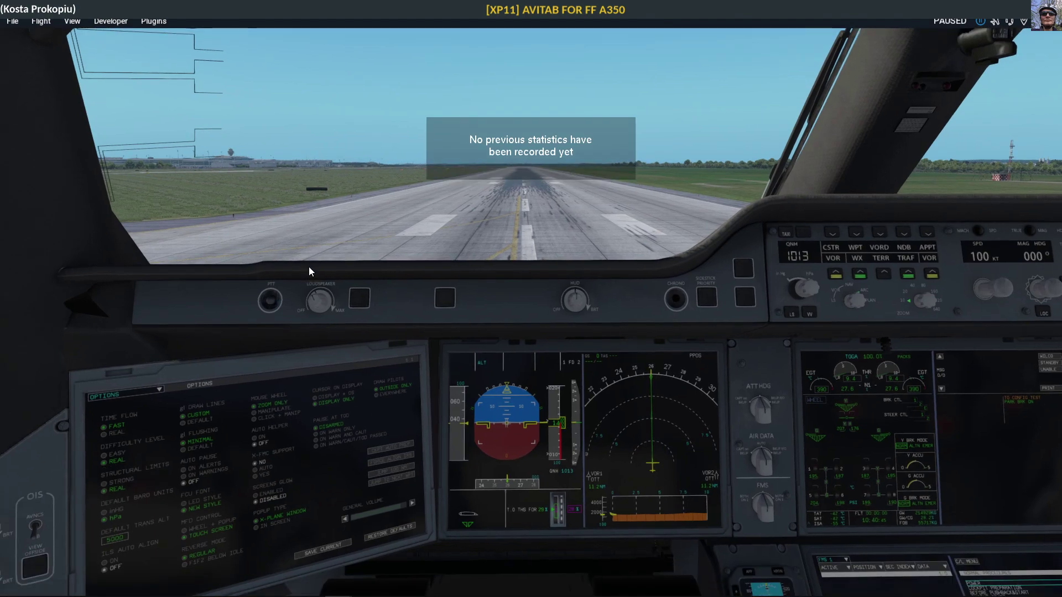
{"action": "scroll", "coordinate": [306, 261], "scroll_direction": "down", "scroll_amount": 2}
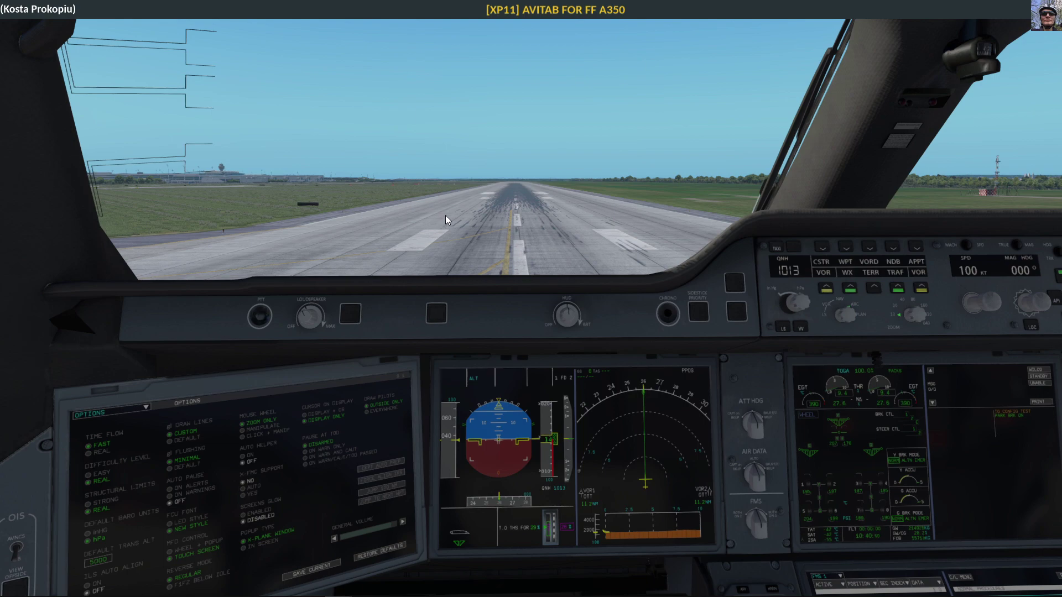
{"action": "left_click_drag", "start_coordinate": [446, 215], "coordinate": [470, 231]}
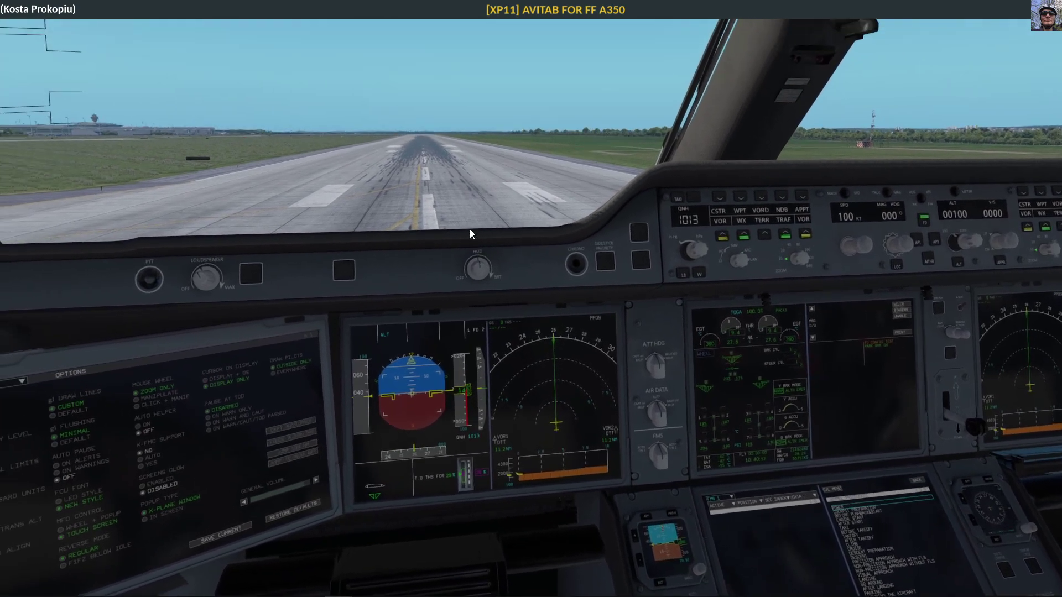
Step: Open the AviTab tablet from the Plugins menu, centre its window, and view then close its About info
{"action": "left_click", "coordinate": [152, 21]}
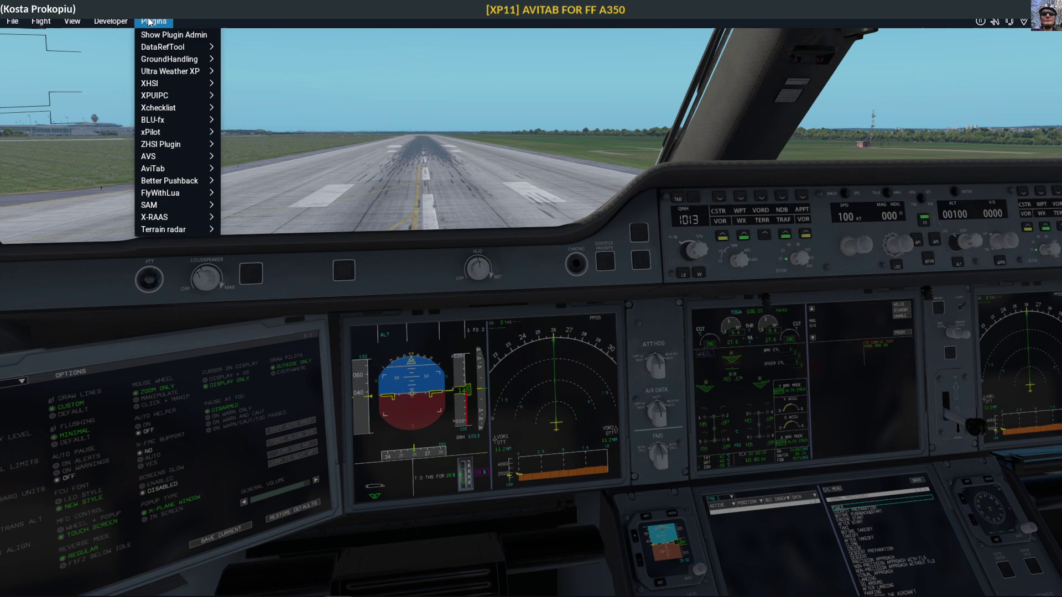
{"action": "mouse_move", "coordinate": [165, 171]}
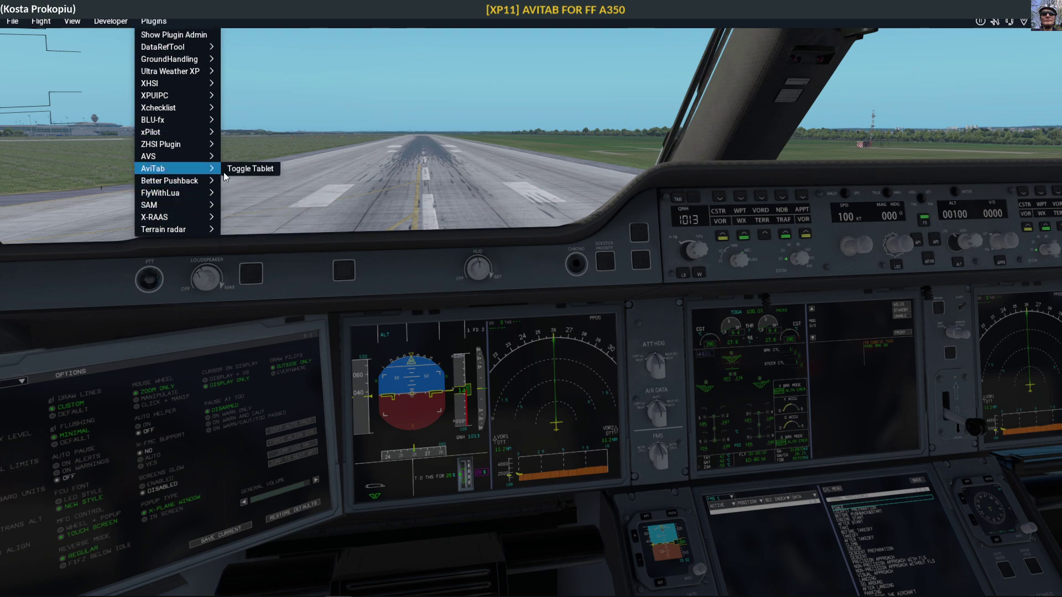
{"action": "left_click", "coordinate": [244, 170]}
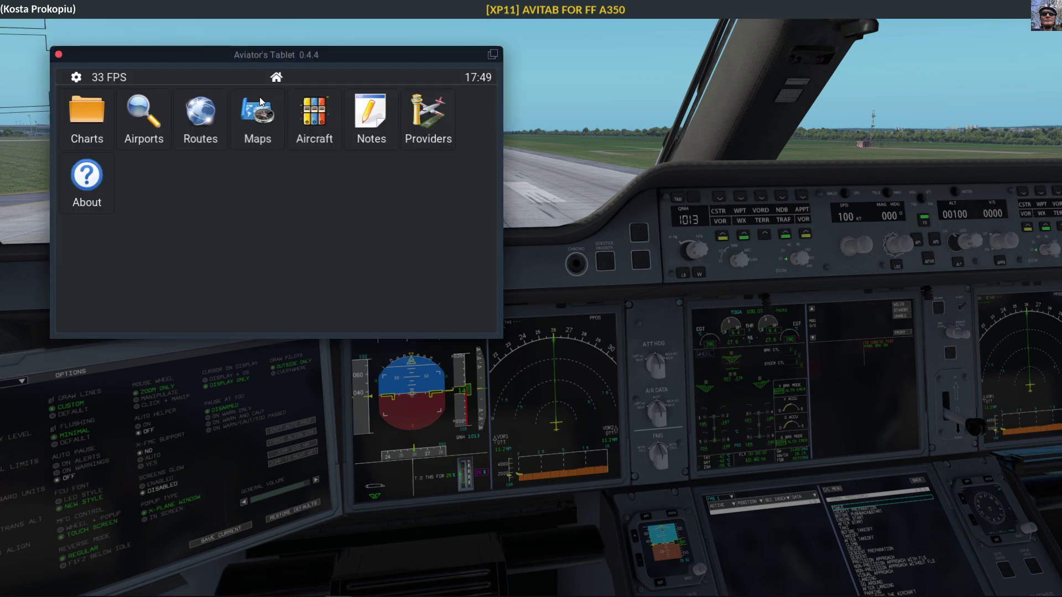
{"action": "left_click_drag", "start_coordinate": [258, 53], "coordinate": [408, 64]}
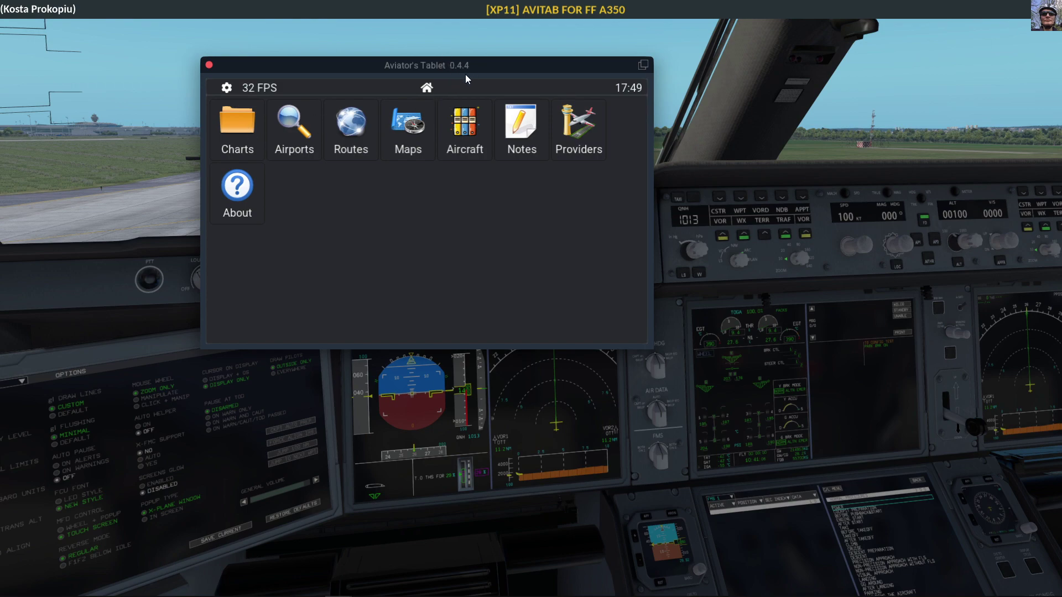
{"action": "left_click", "coordinate": [225, 202]}
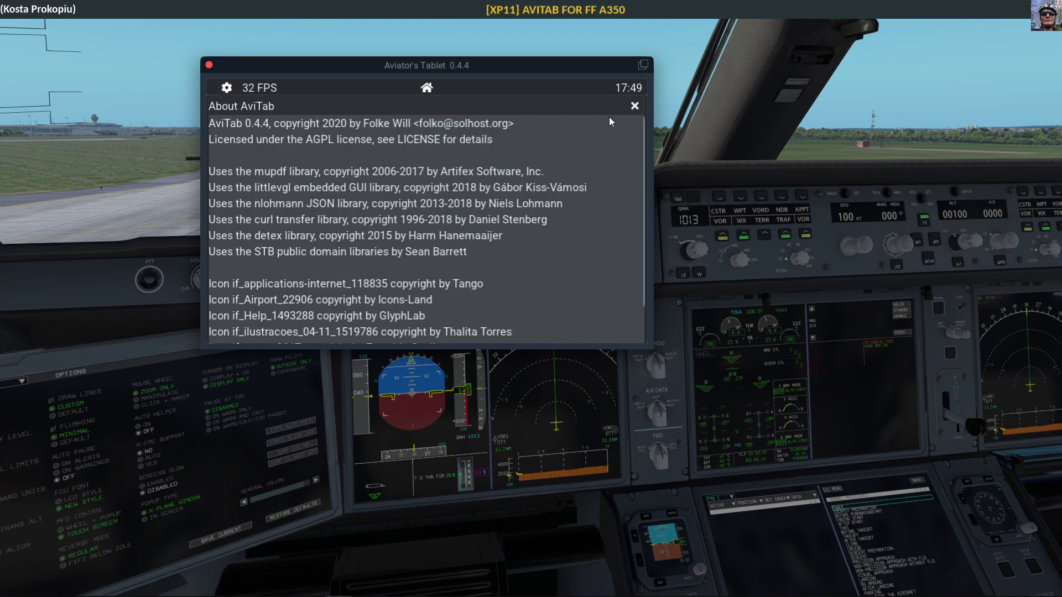
{"action": "left_click", "coordinate": [635, 106]}
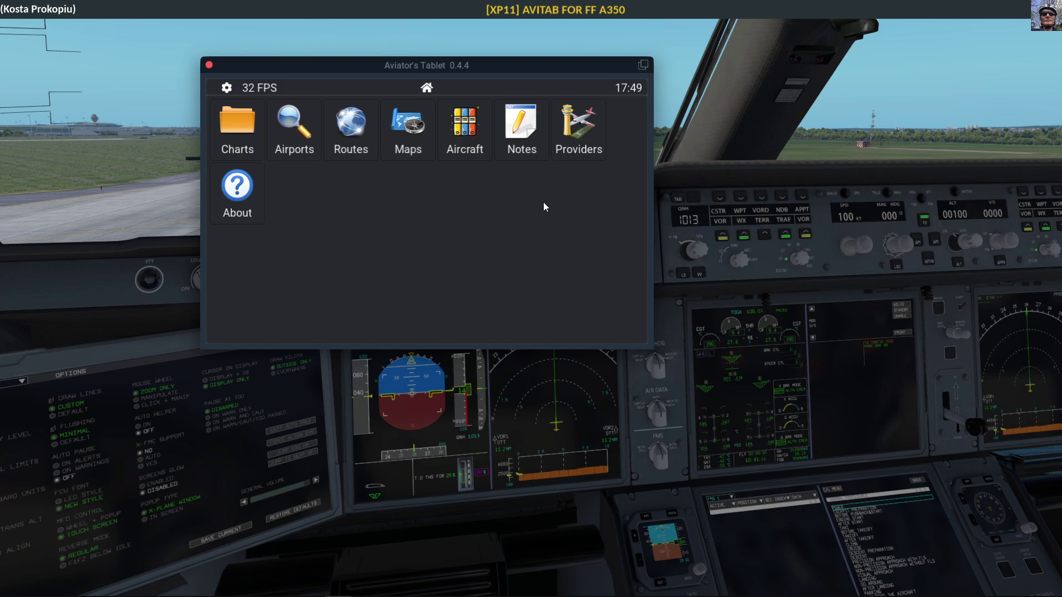
Step: Search the Airports app for EDDM, view its chart categories, and return to the search page
{"action": "left_click", "coordinate": [300, 143]}
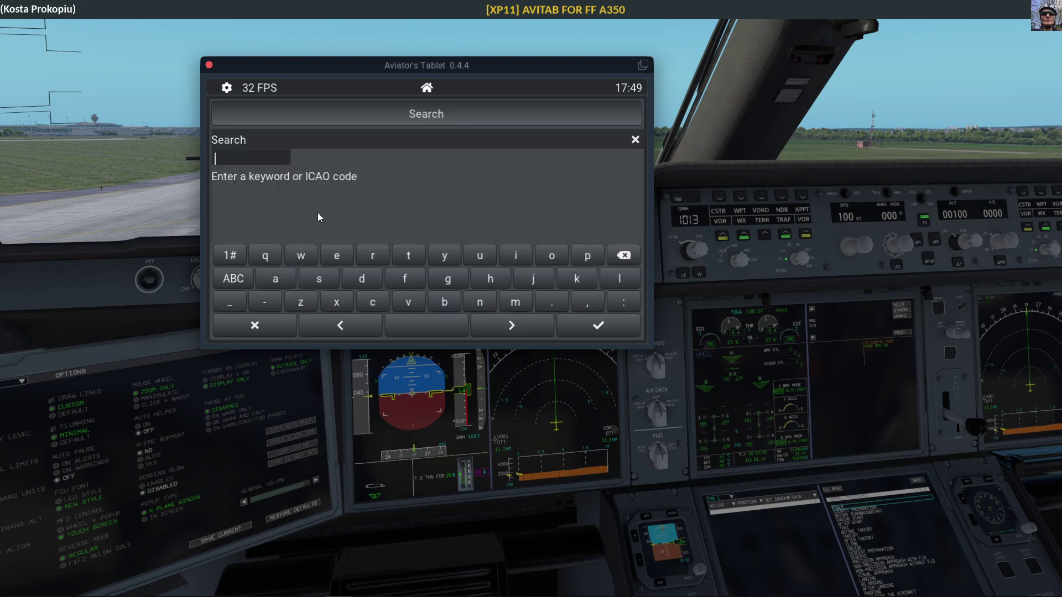
{"action": "type", "text": "eddm"}
{"action": "key", "text": "Return"}
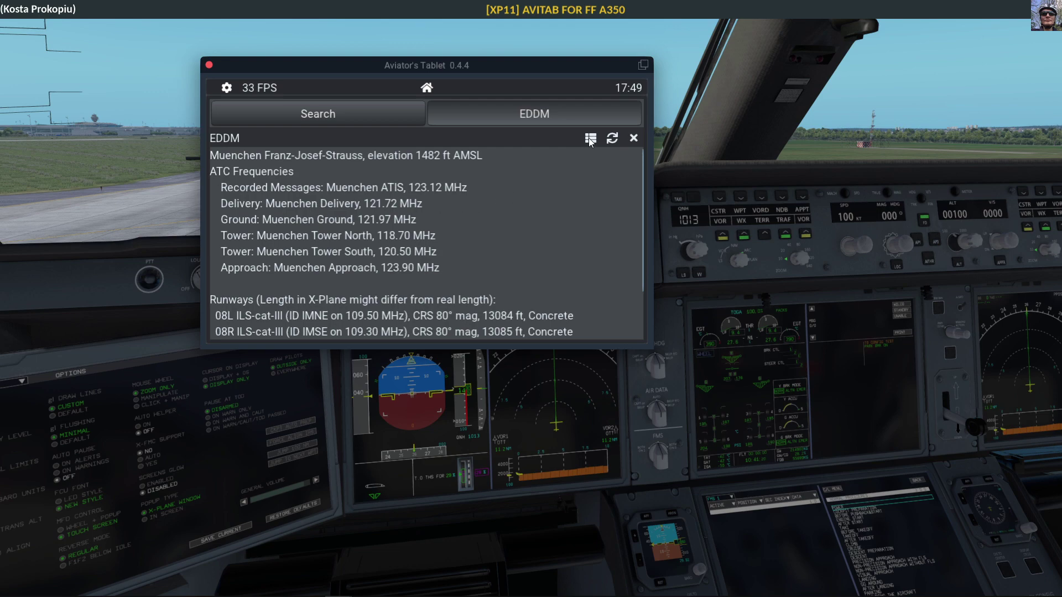
{"action": "left_click", "coordinate": [591, 139]}
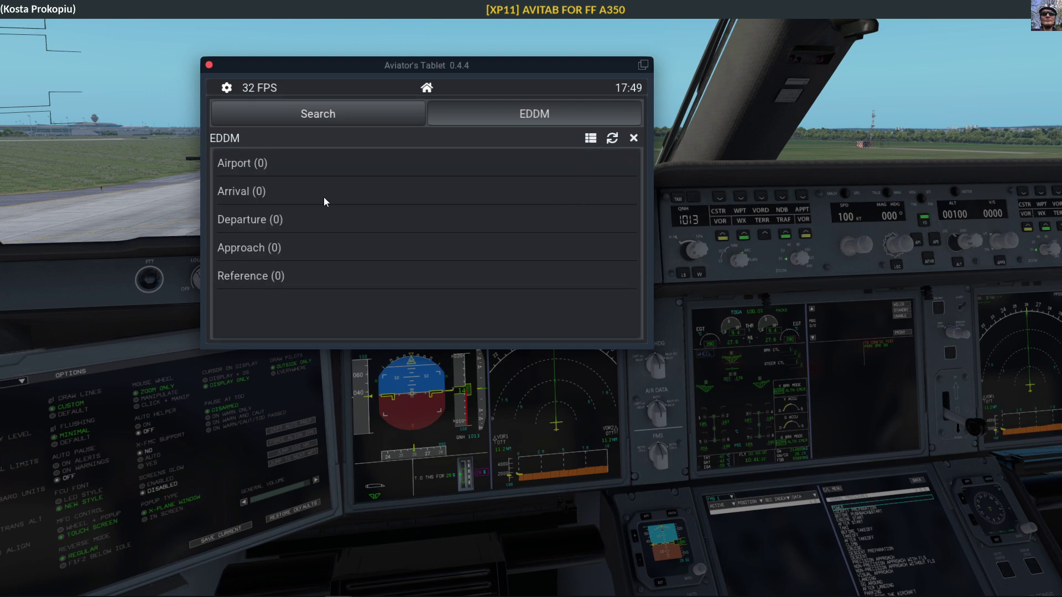
{"action": "left_click", "coordinate": [339, 119]}
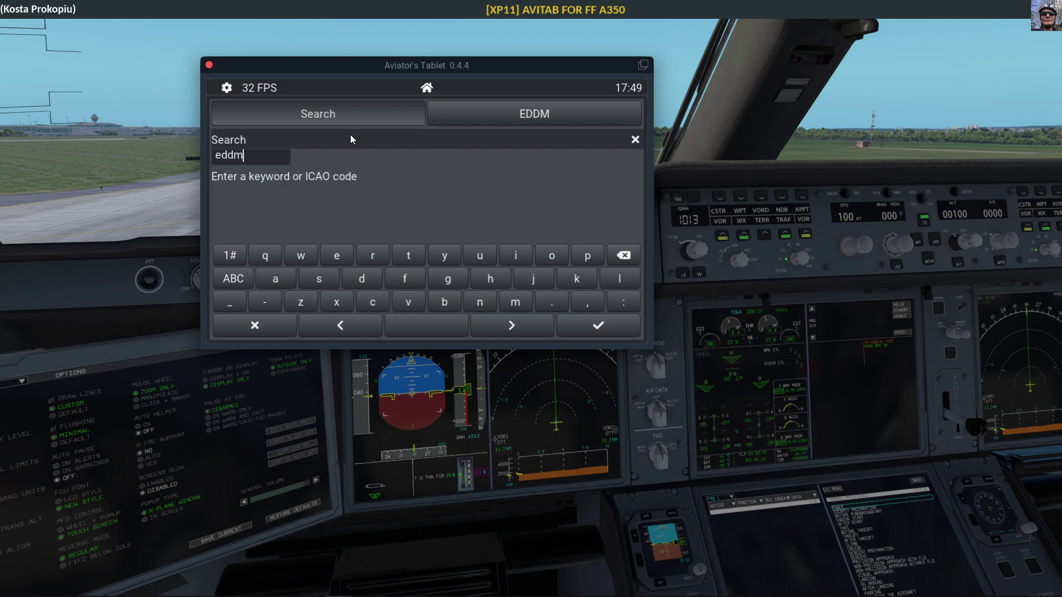
Step: Detach the tablet into its own window, move it off-screen, then bring it back into view
{"action": "left_click", "coordinate": [643, 65]}
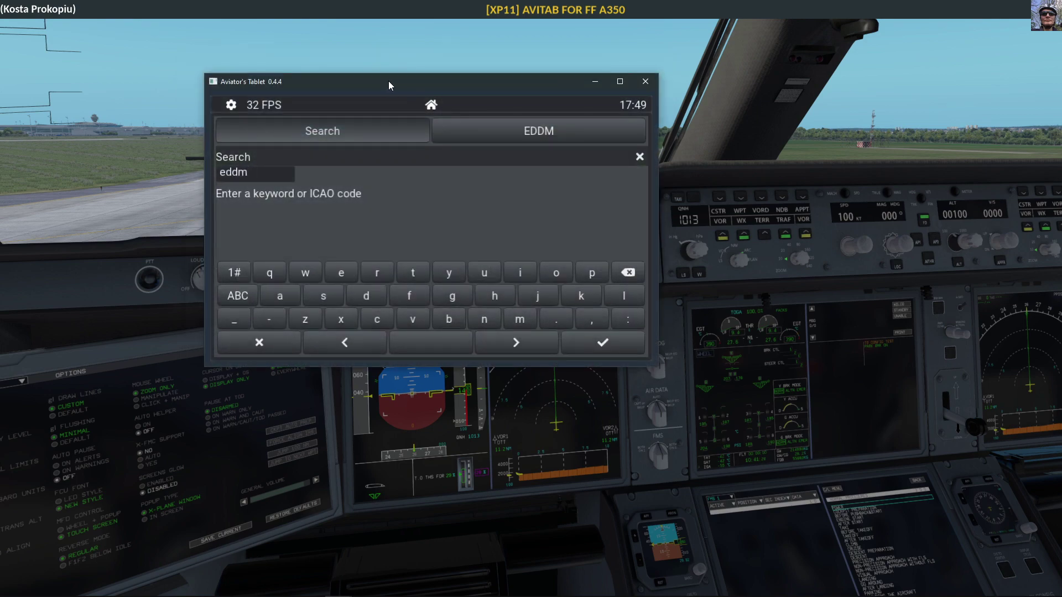
{"action": "left_click_drag", "start_coordinate": [388, 81], "coordinate": [387, 0]}
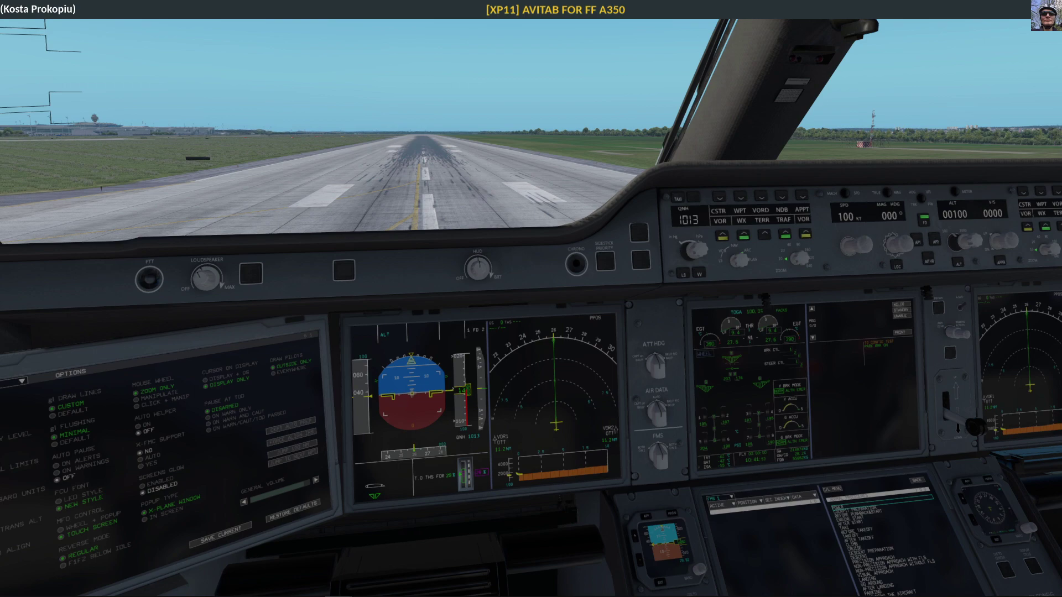
{"action": "key", "text": "alt+Tab"}
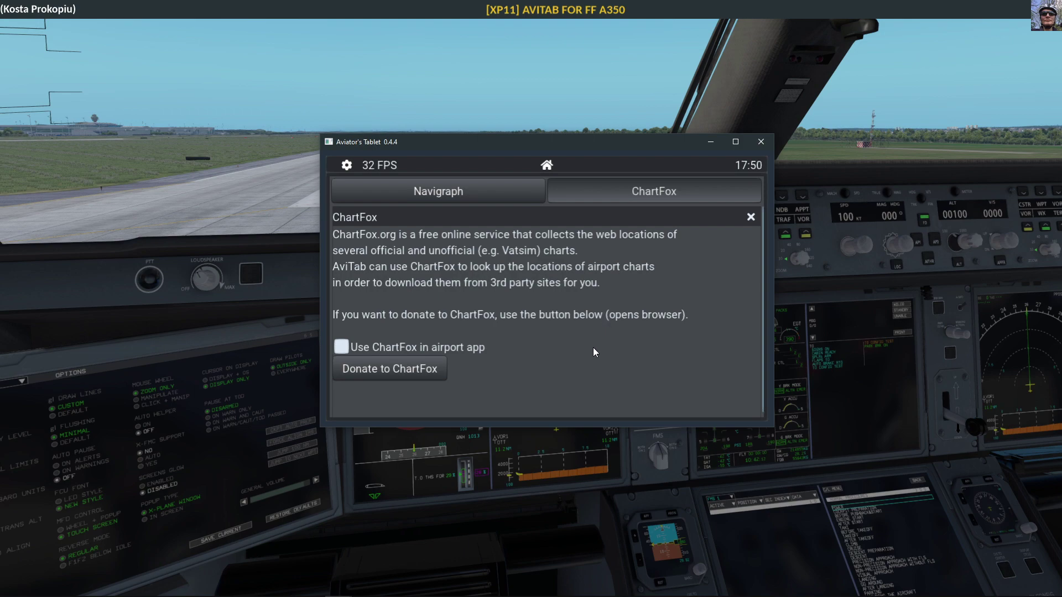
Step: Check the Navigraph provider page, then return to the tablet home screen
{"action": "left_click", "coordinate": [456, 191]}
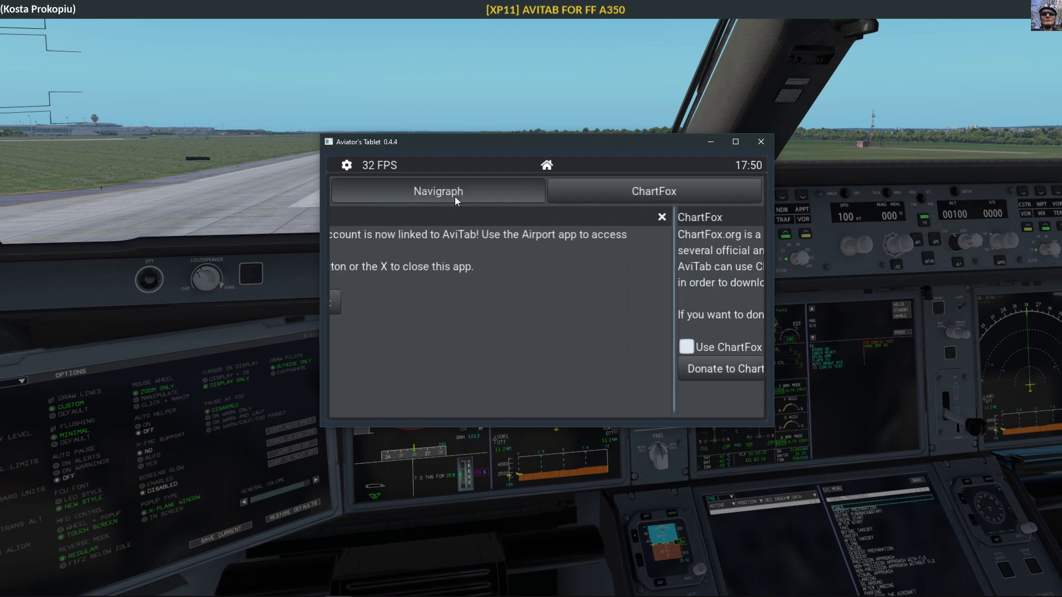
{"action": "left_click", "coordinate": [547, 165]}
Step: Confirm the EDDM search, load its chart counts, and open the Airport 10-9: AIRPORT chart
{"action": "left_click", "coordinate": [415, 208]}
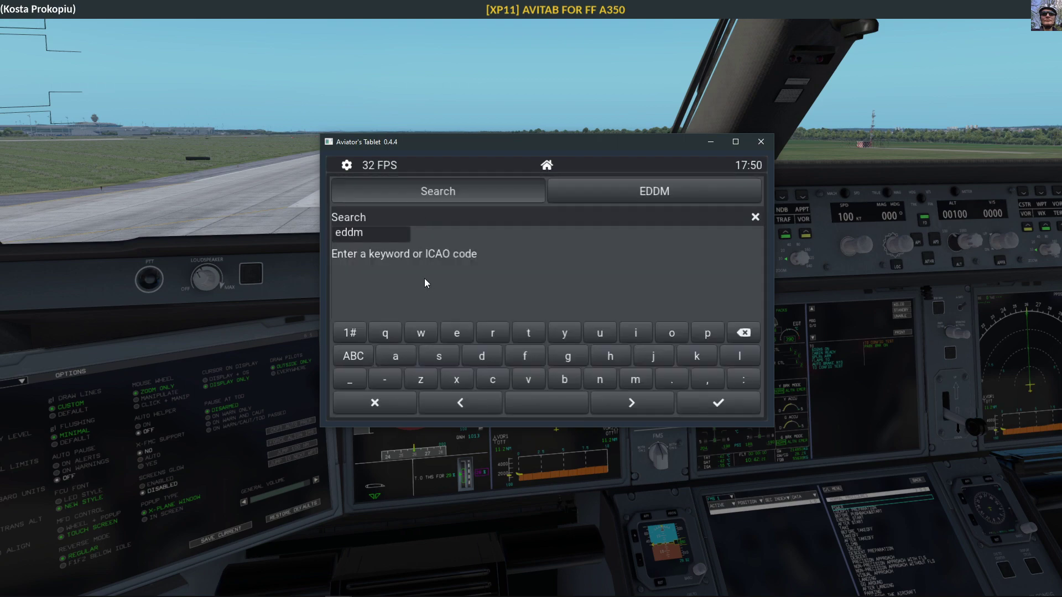
{"action": "left_click", "coordinate": [735, 402]}
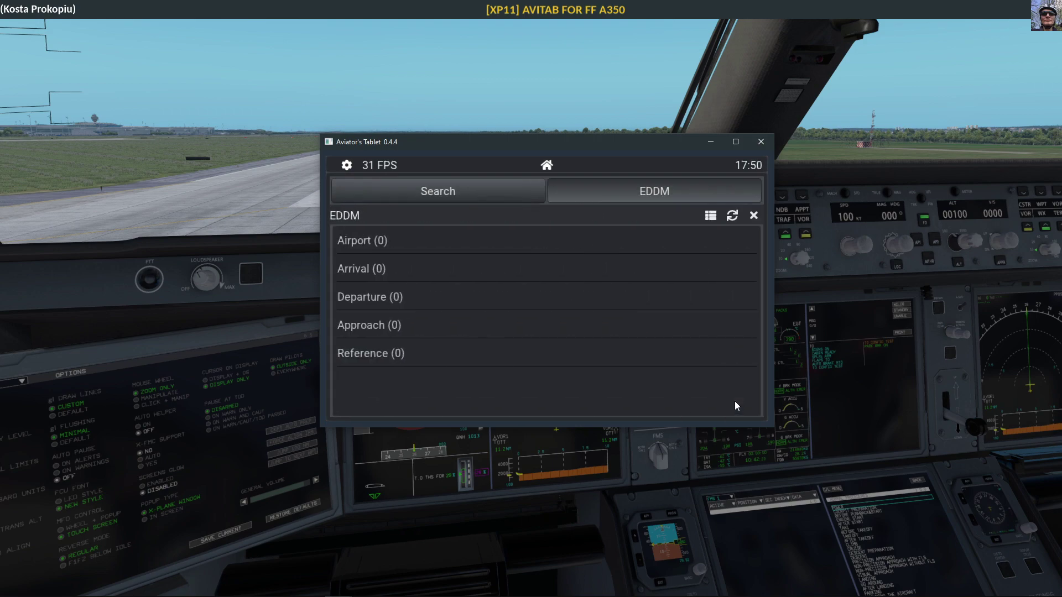
{"action": "left_click", "coordinate": [710, 216]}
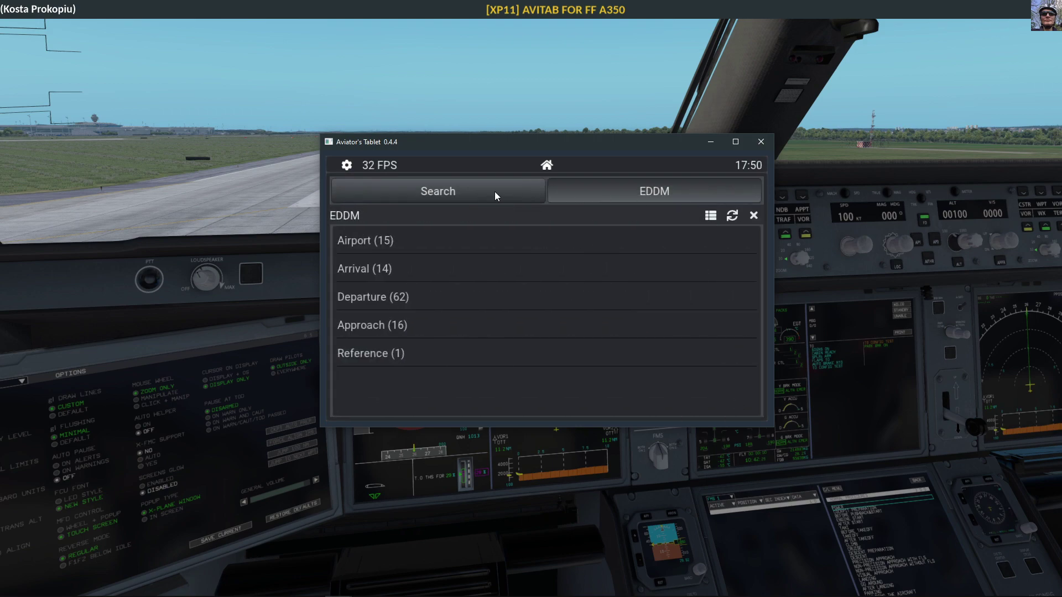
{"action": "left_click", "coordinate": [374, 240]}
{"action": "scroll", "coordinate": [459, 313], "scroll_direction": "down", "scroll_amount": 4}
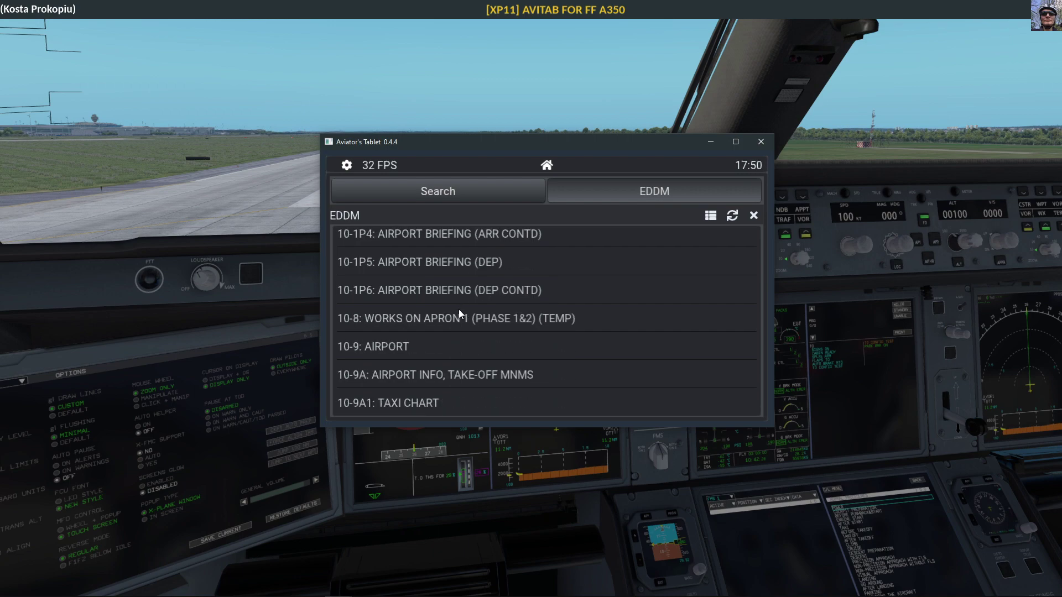
{"action": "left_click", "coordinate": [498, 345]}
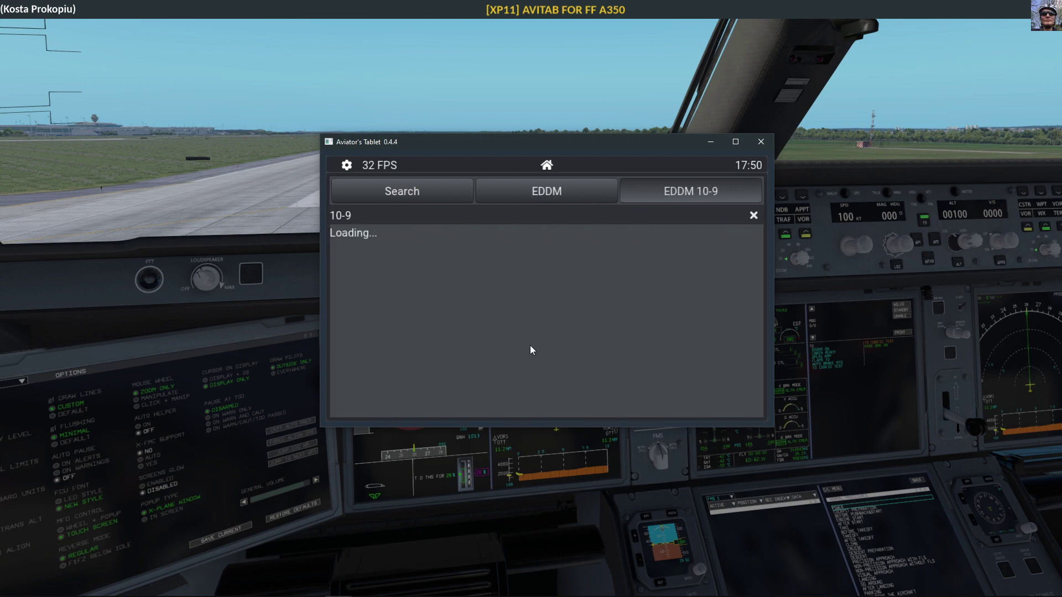
Step: Pan the airport chart into view, switch it to night rendering, and close the floating tablet window
{"action": "left_click_drag", "start_coordinate": [529, 348], "coordinate": [545, 284]}
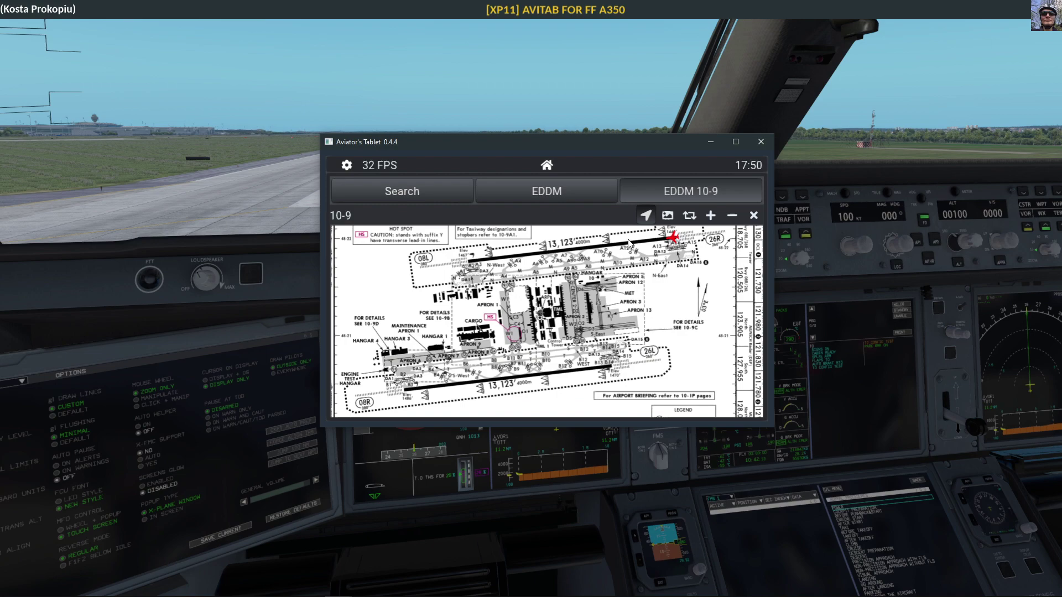
{"action": "left_click", "coordinate": [667, 216]}
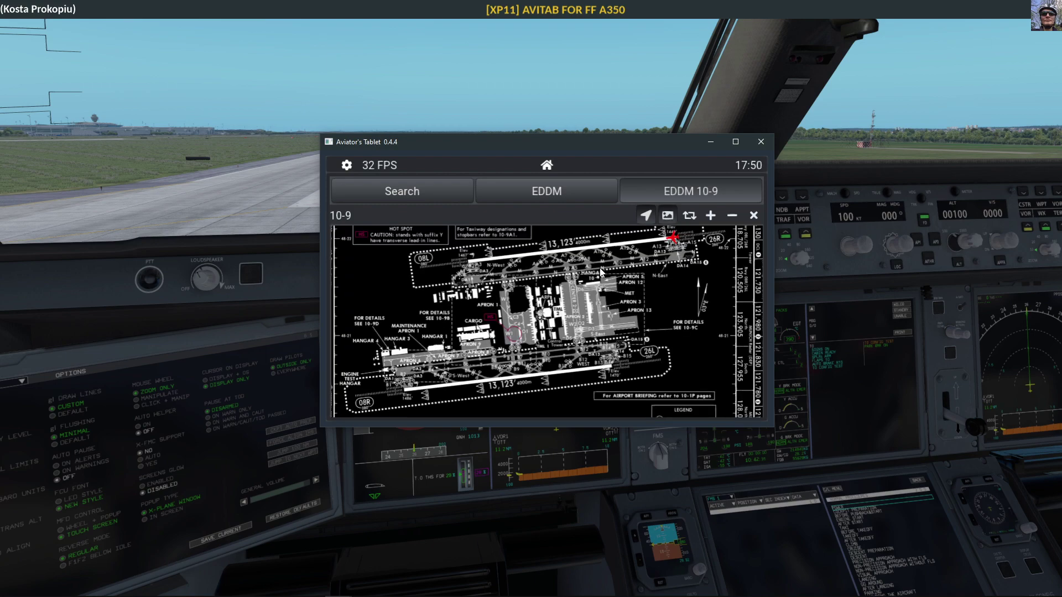
{"action": "left_click_drag", "start_coordinate": [605, 274], "coordinate": [602, 274]}
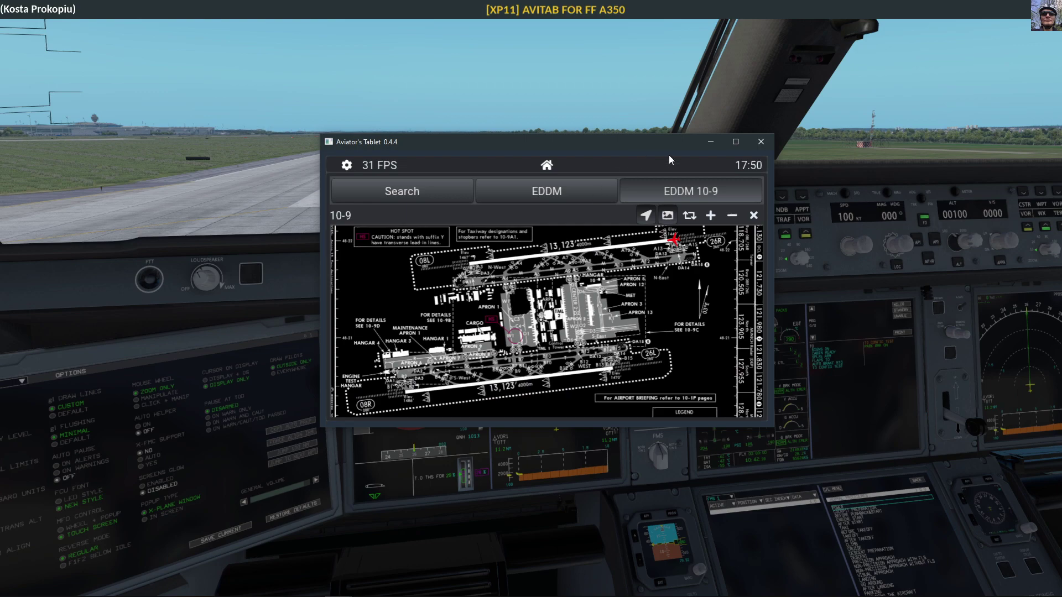
{"action": "left_click", "coordinate": [761, 141]}
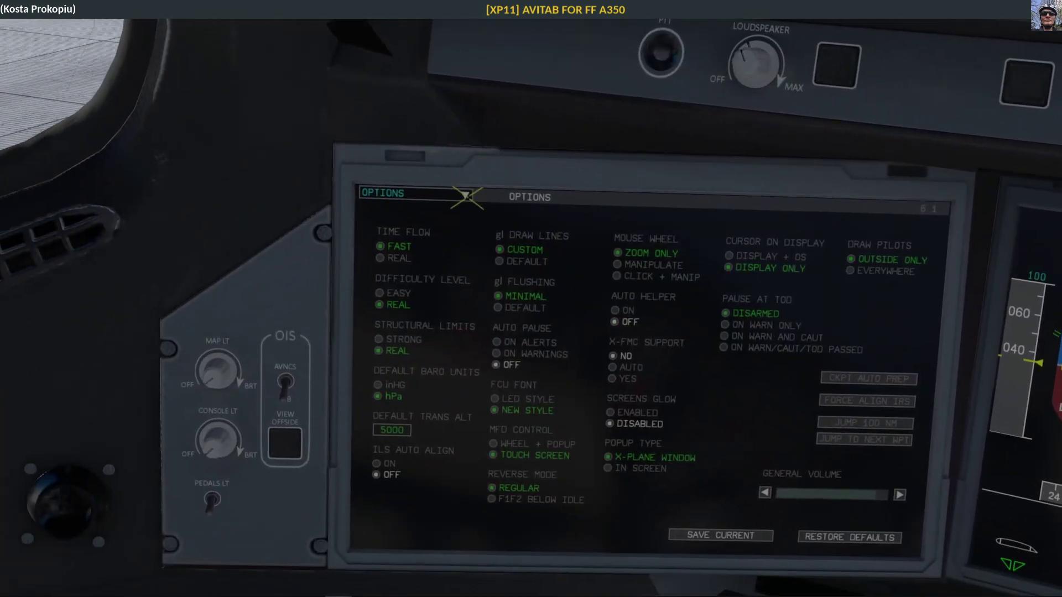
Step: Switch the OIS page selector to CHARTS to show the EDDM 10-9 airport chart
{"action": "left_click", "coordinate": [465, 196]}
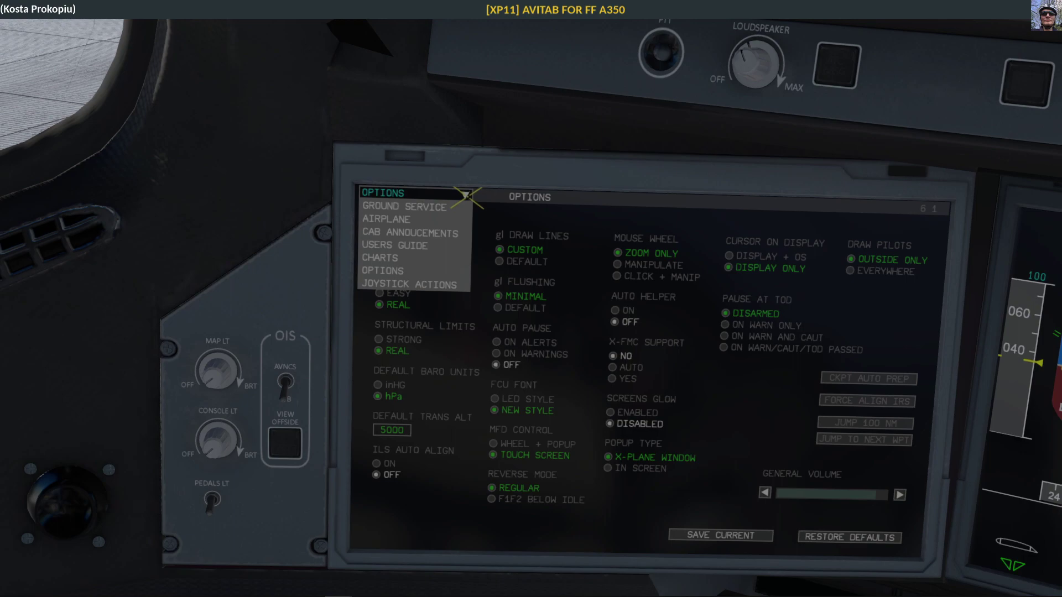
{"action": "left_click", "coordinate": [381, 258]}
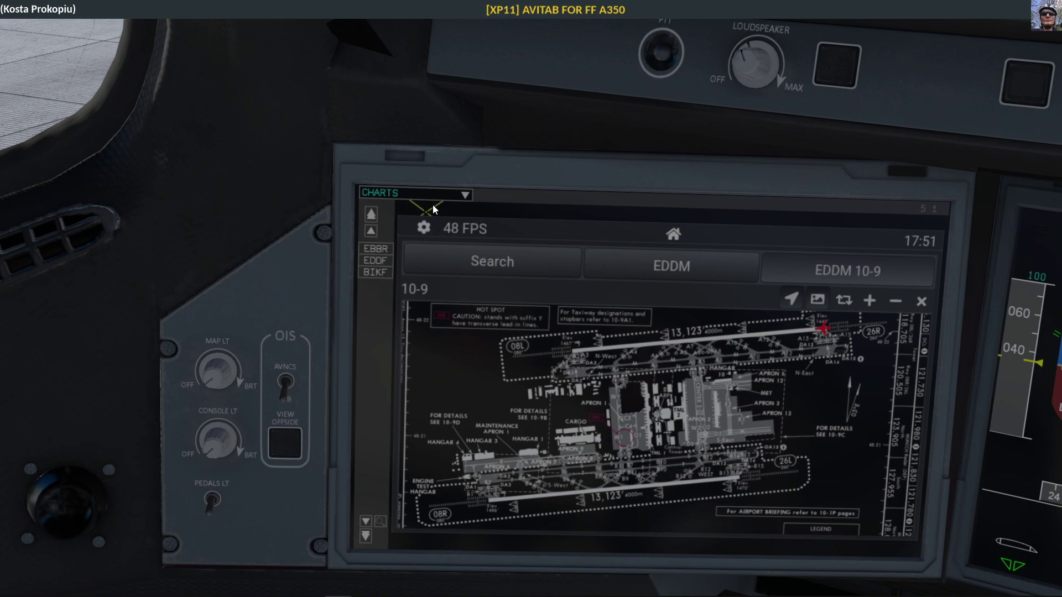
Step: Switch the OIS to GROUND SERVICE and open the DOORS & HATCHES diagram
{"action": "left_click", "coordinate": [458, 194]}
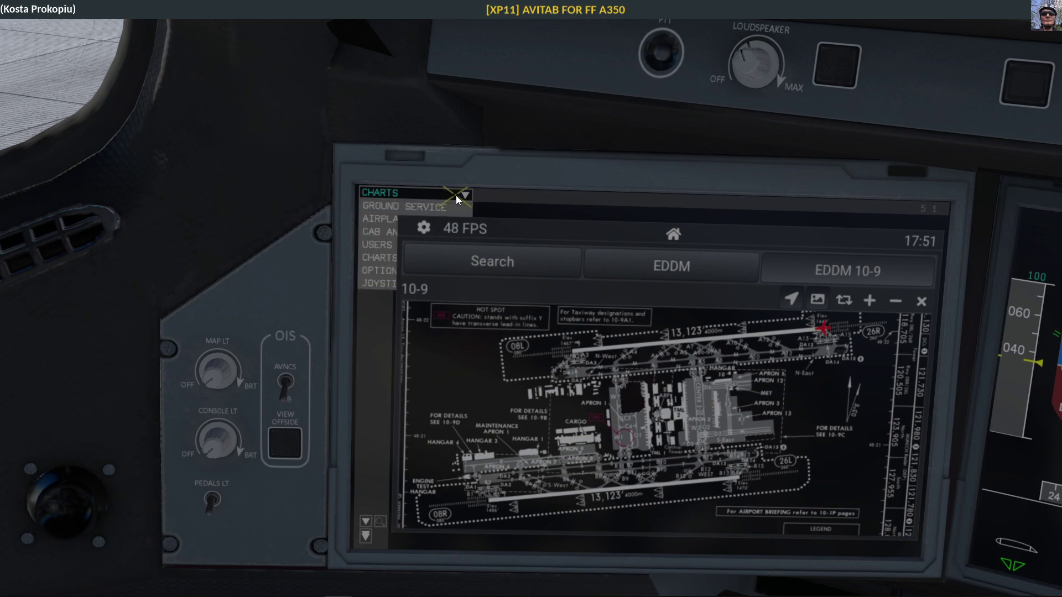
{"action": "left_click", "coordinate": [410, 207]}
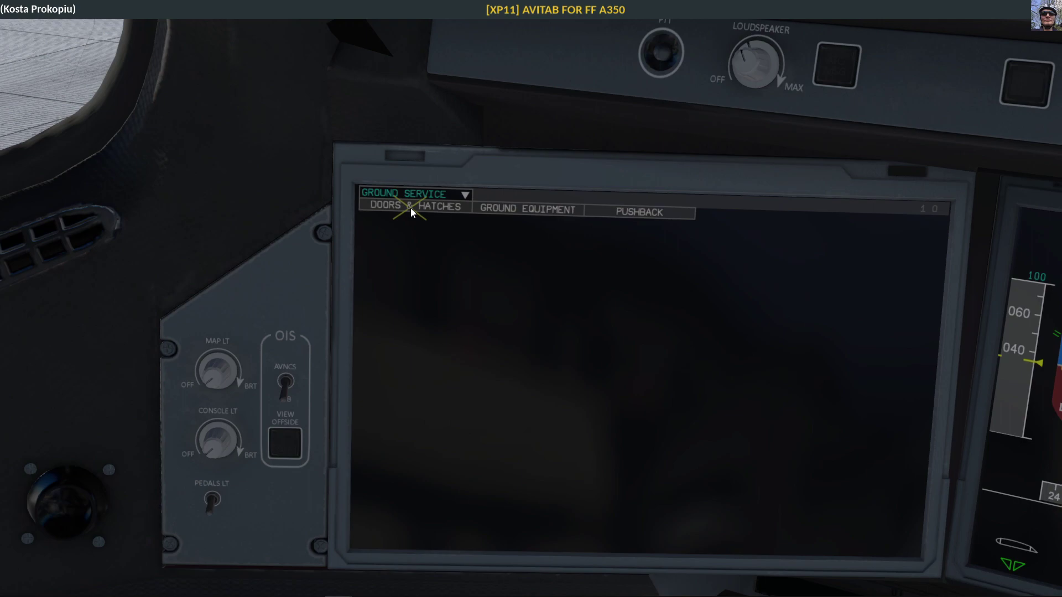
{"action": "left_click", "coordinate": [419, 193]}
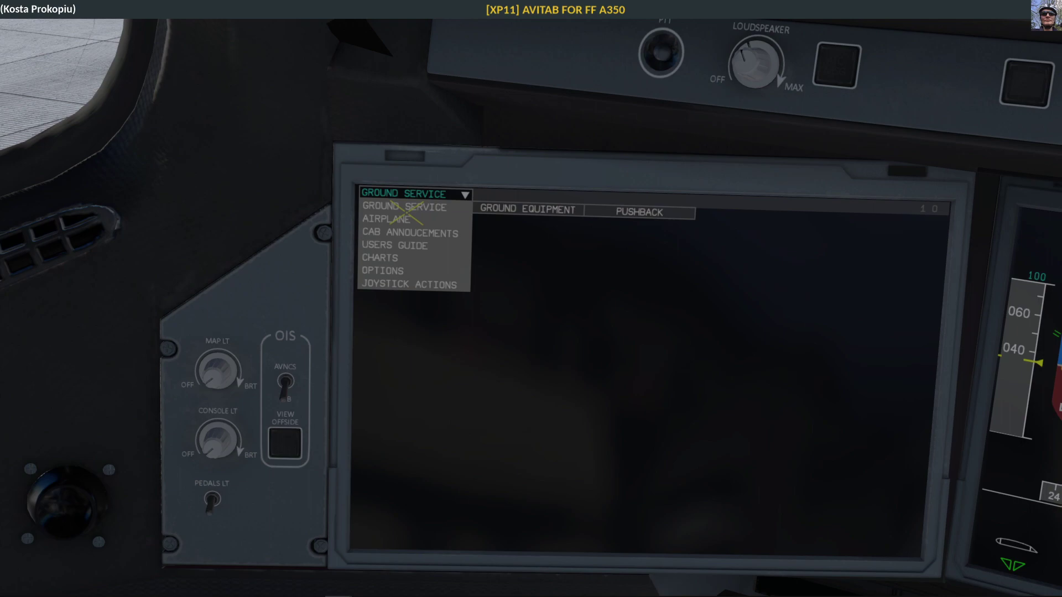
{"action": "left_click", "coordinate": [408, 206]}
{"action": "left_click", "coordinate": [399, 207]}
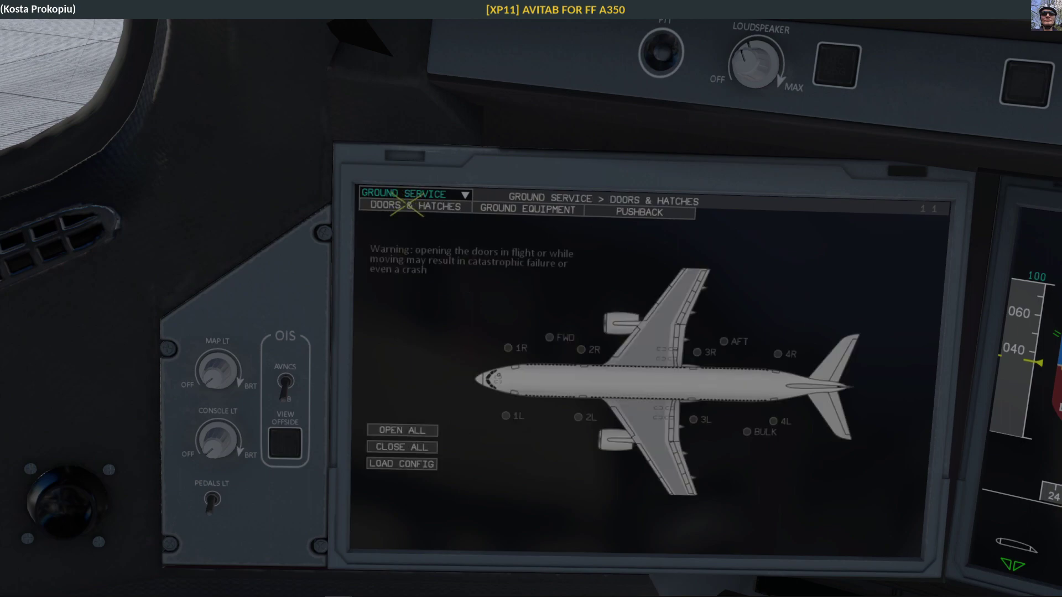
Step: Return the OIS to CHARTS and turn the view toward the central FMS display
{"action": "left_click", "coordinate": [408, 192]}
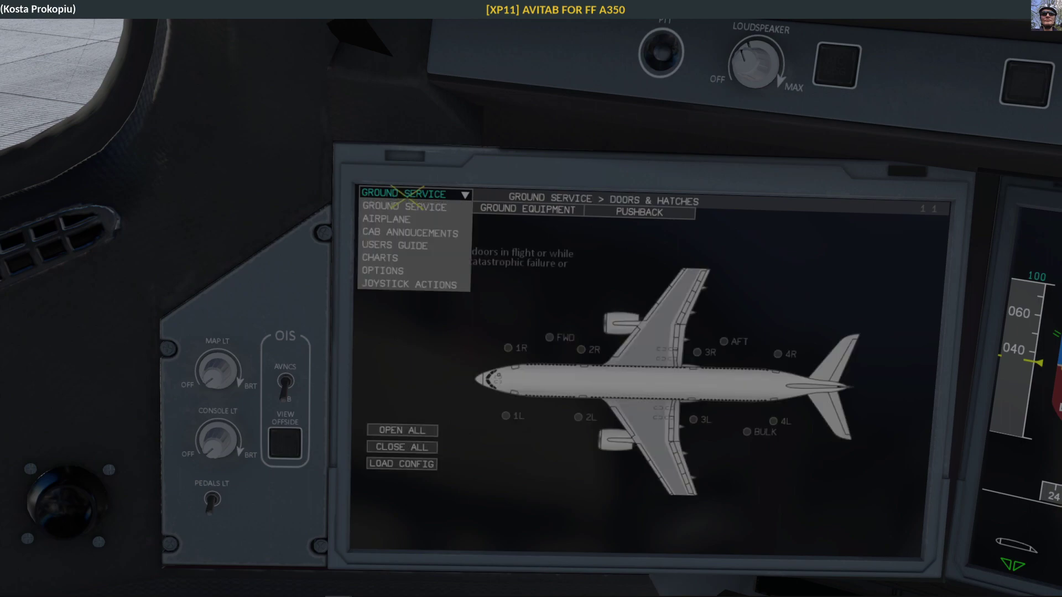
{"action": "left_click", "coordinate": [390, 258]}
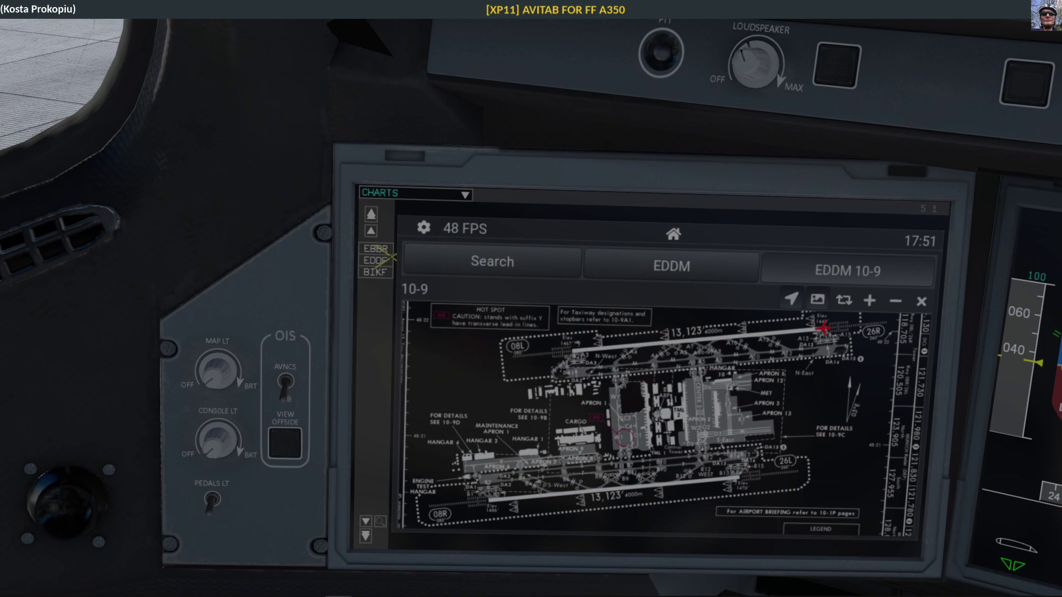
{"action": "key", "text": "KP_3"}
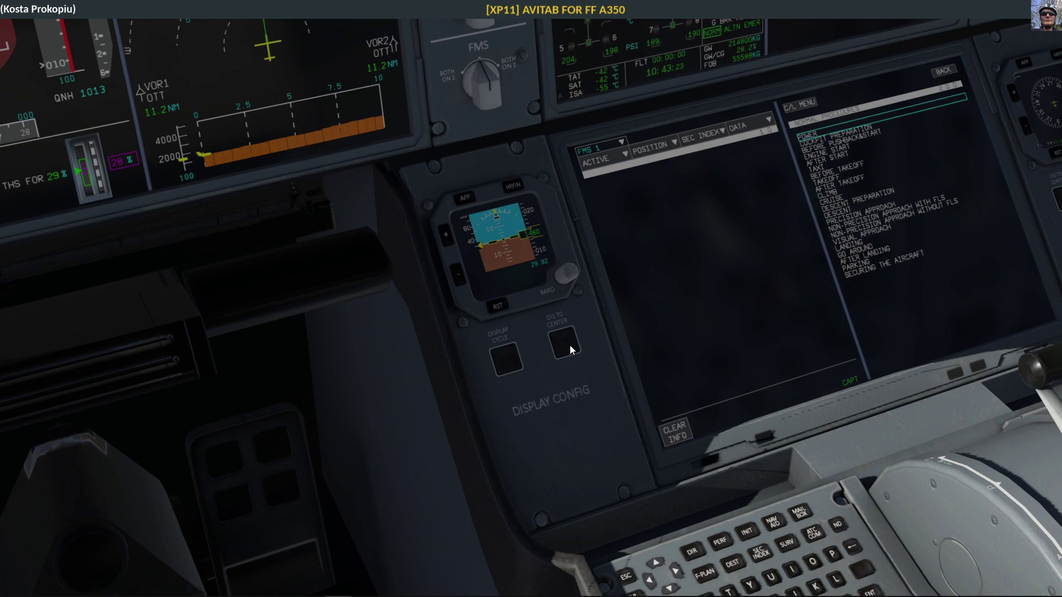
Step: Send the OIS to the centre display and return the embedded AviTab to its home menu
{"action": "left_click", "coordinate": [569, 350]}
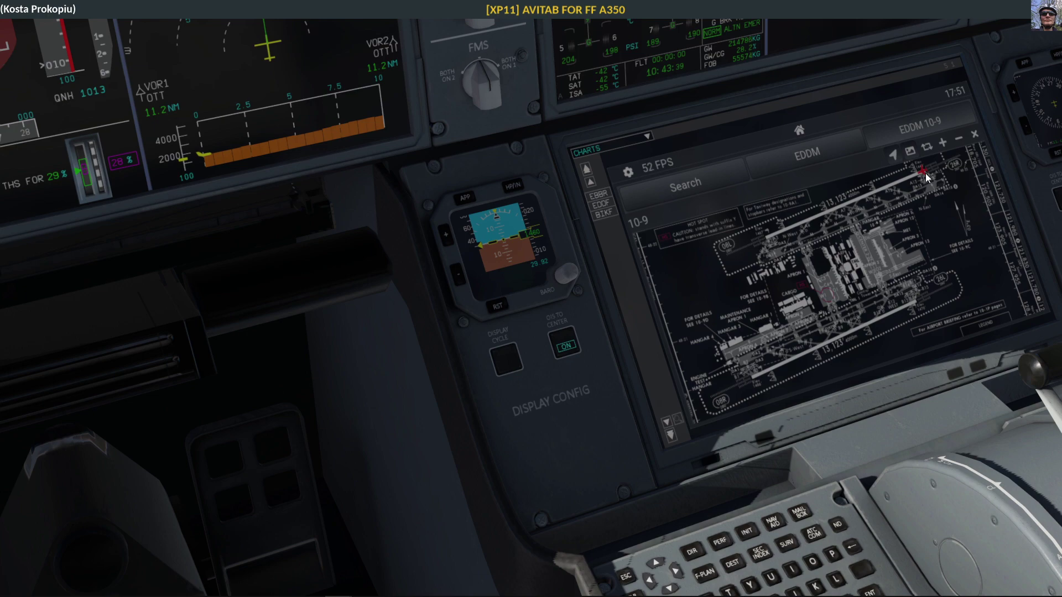
{"action": "left_click", "coordinate": [800, 131]}
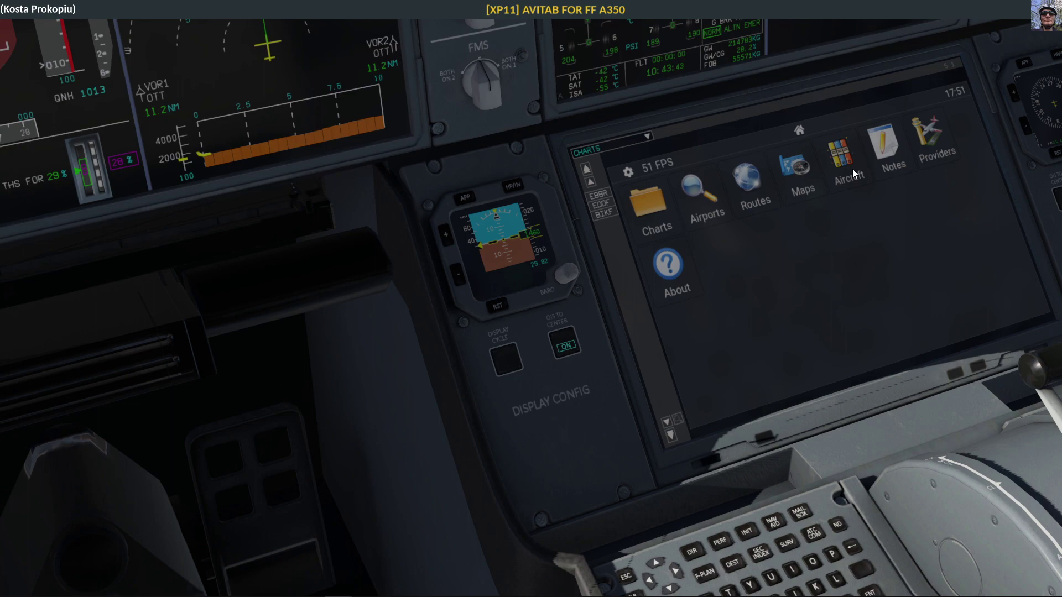
Step: Open the AviTab Maps app and turn on the Airports, ILS and VOR/DME overlays, leaving Waypoints off
{"action": "left_click", "coordinate": [802, 173]}
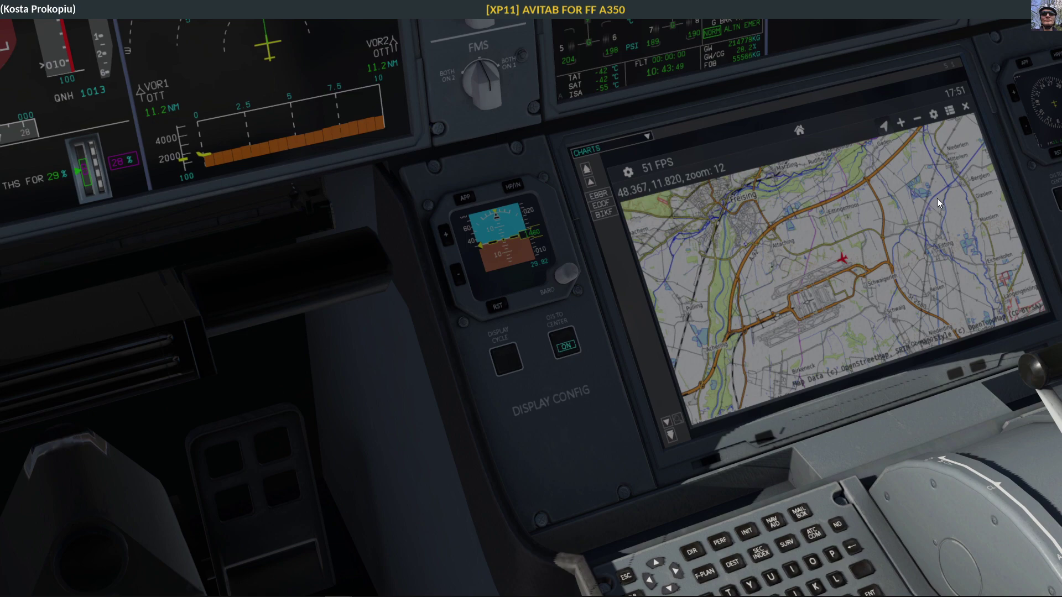
{"action": "left_click", "coordinate": [934, 115]}
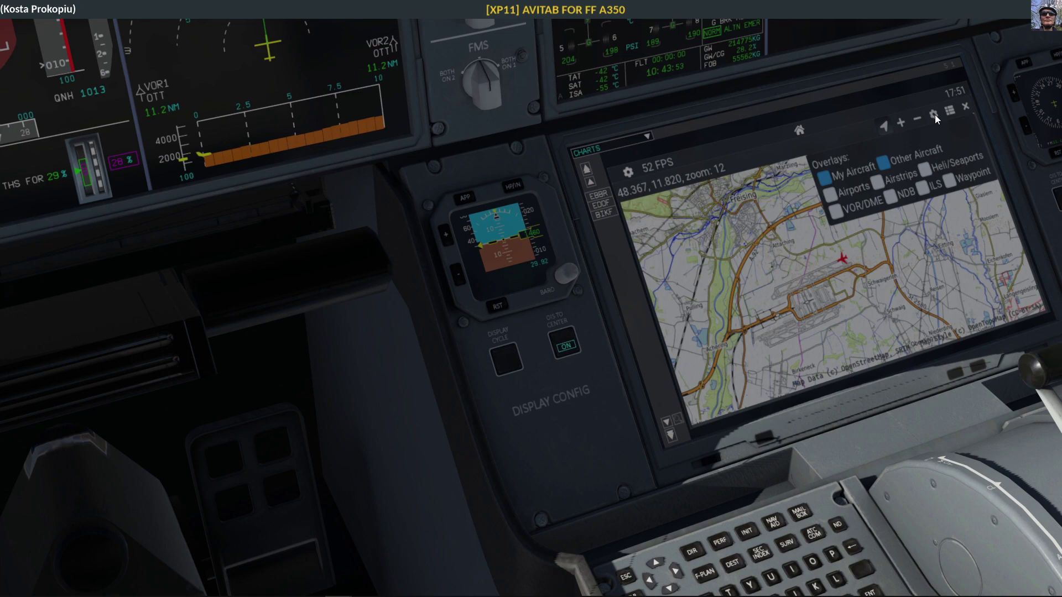
{"action": "left_click", "coordinate": [829, 197]}
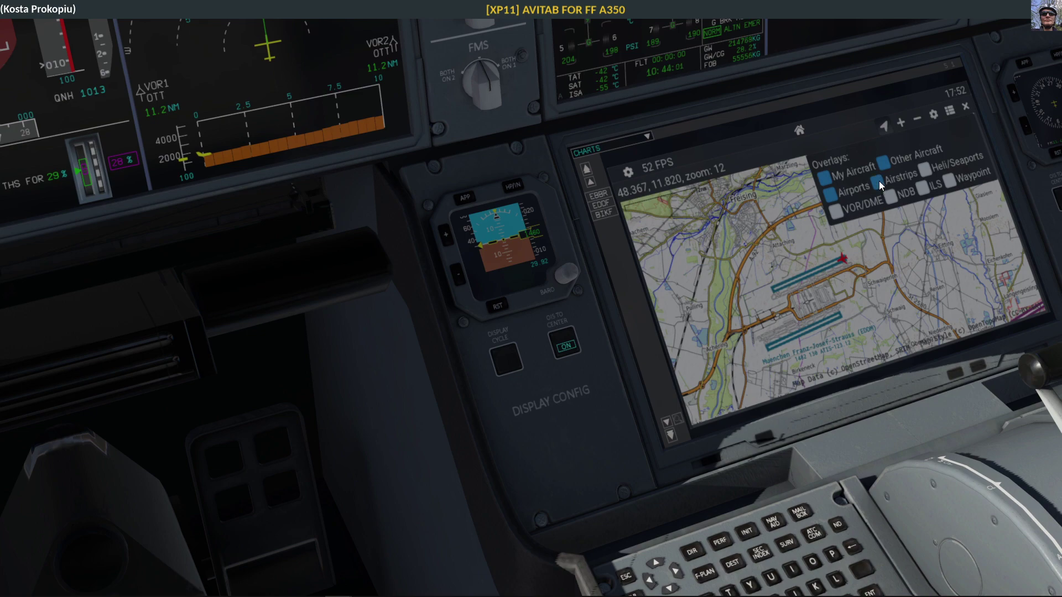
{"action": "left_click", "coordinate": [924, 188]}
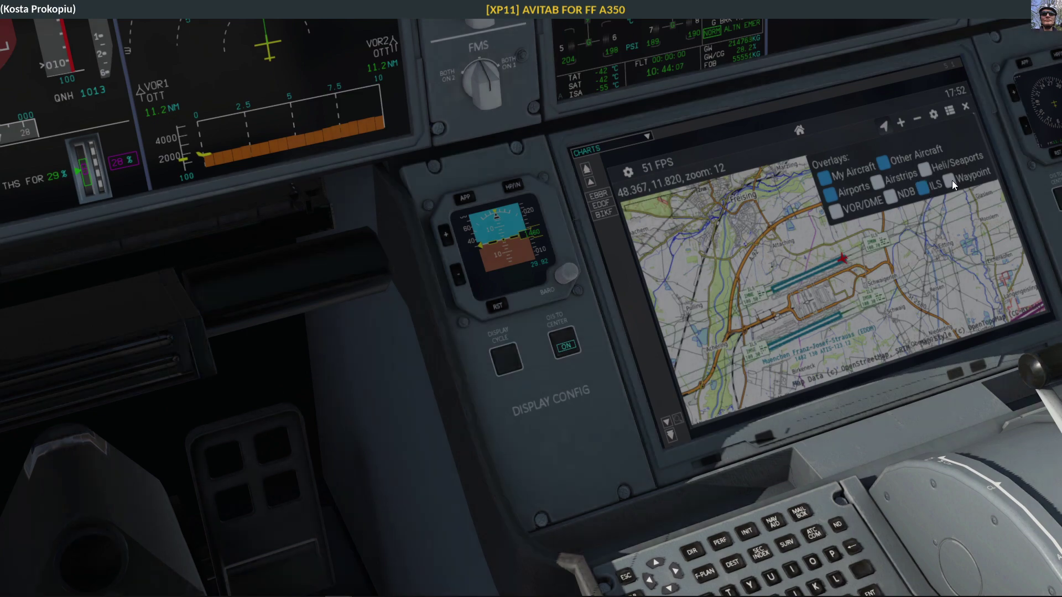
{"action": "left_click", "coordinate": [952, 181]}
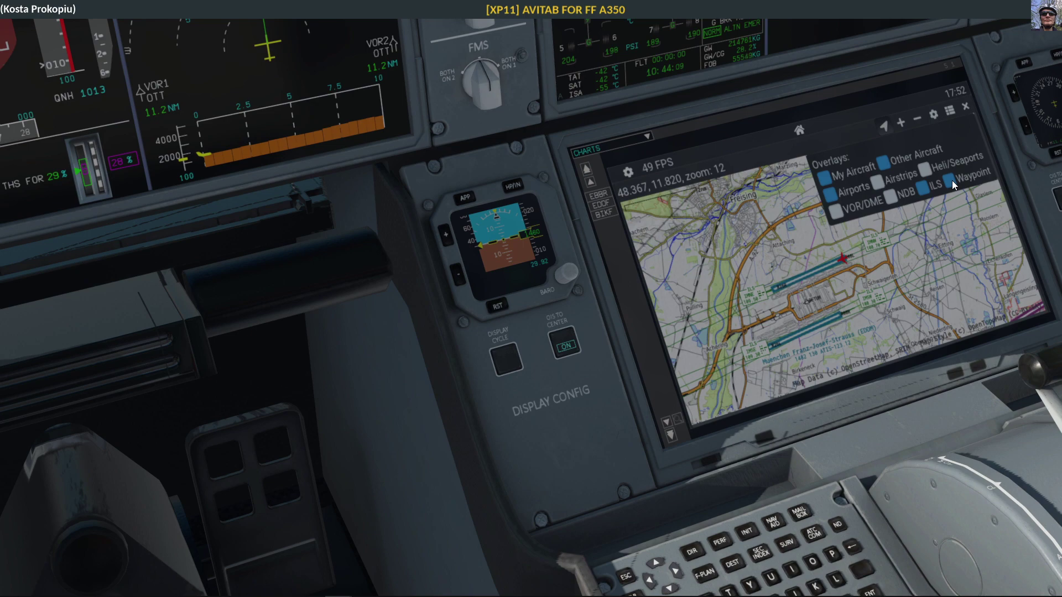
{"action": "left_click", "coordinate": [950, 180]}
{"action": "left_click", "coordinate": [834, 212]}
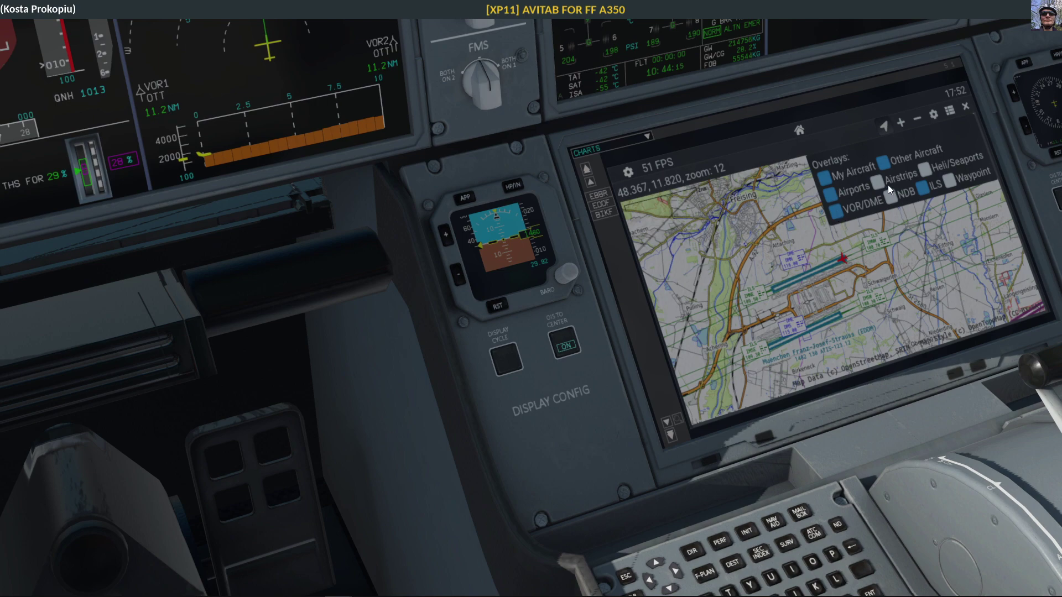
Step: Zoom the AviTab map out to level 7, then back in to level 12 over EDDM
{"action": "scroll", "coordinate": [787, 236], "scroll_direction": "down", "scroll_amount": 1}
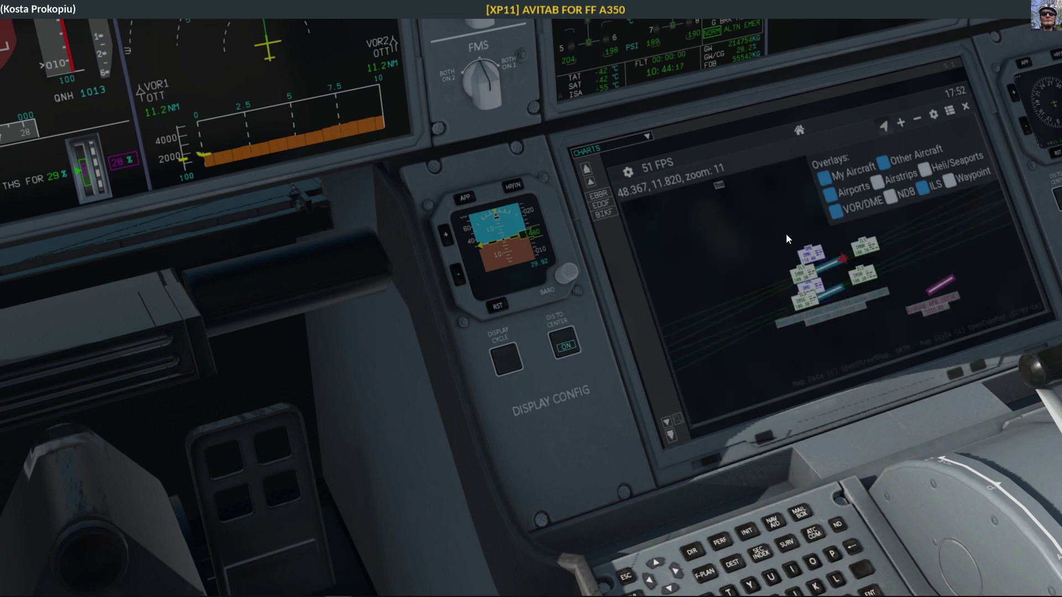
{"action": "scroll", "coordinate": [786, 235], "scroll_direction": "down", "scroll_amount": 1}
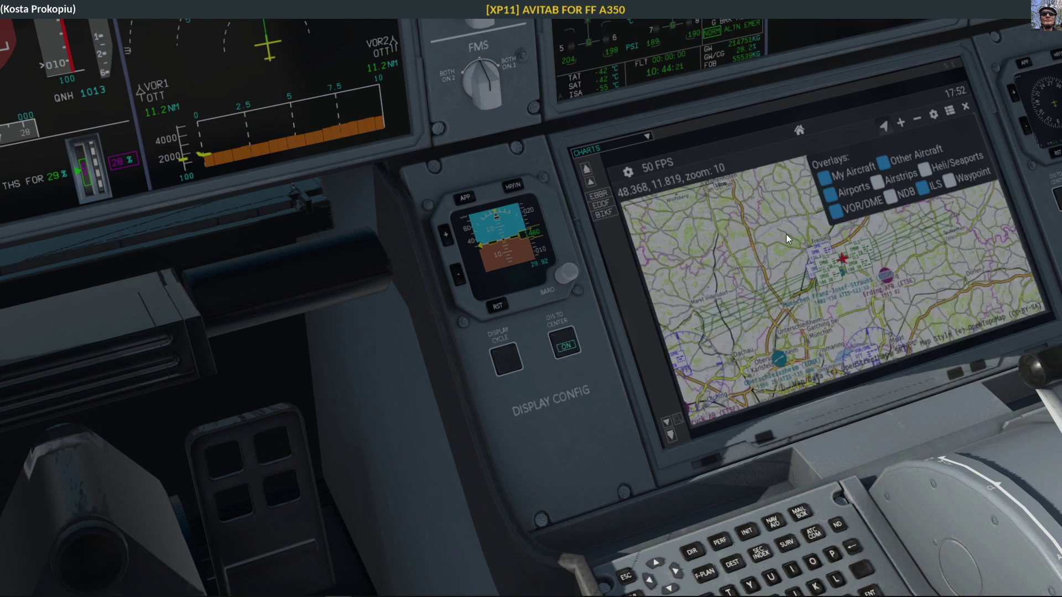
{"action": "scroll", "coordinate": [787, 235], "scroll_direction": "down", "scroll_amount": 1}
{"action": "scroll", "coordinate": [787, 235], "scroll_direction": "down", "scroll_amount": 1}
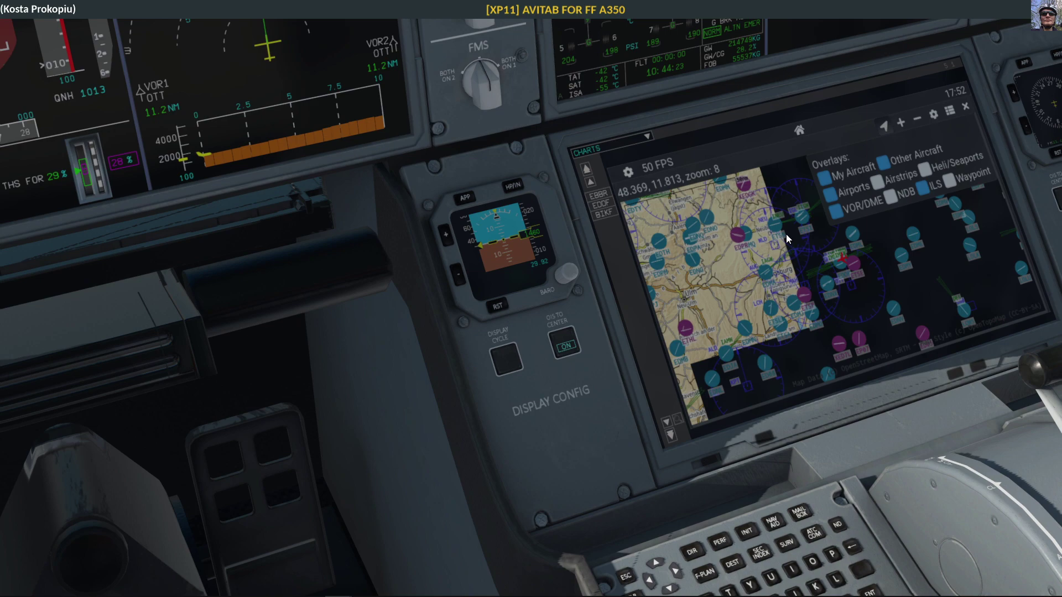
{"action": "scroll", "coordinate": [787, 254], "scroll_direction": "down", "scroll_amount": 1}
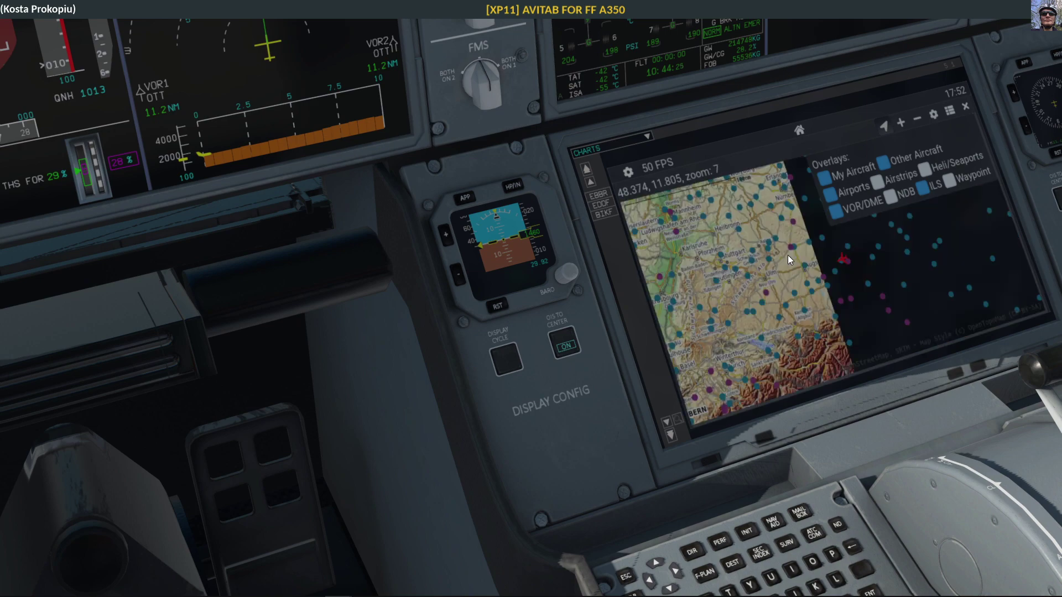
{"action": "scroll", "coordinate": [787, 255], "scroll_direction": "up", "scroll_amount": 1}
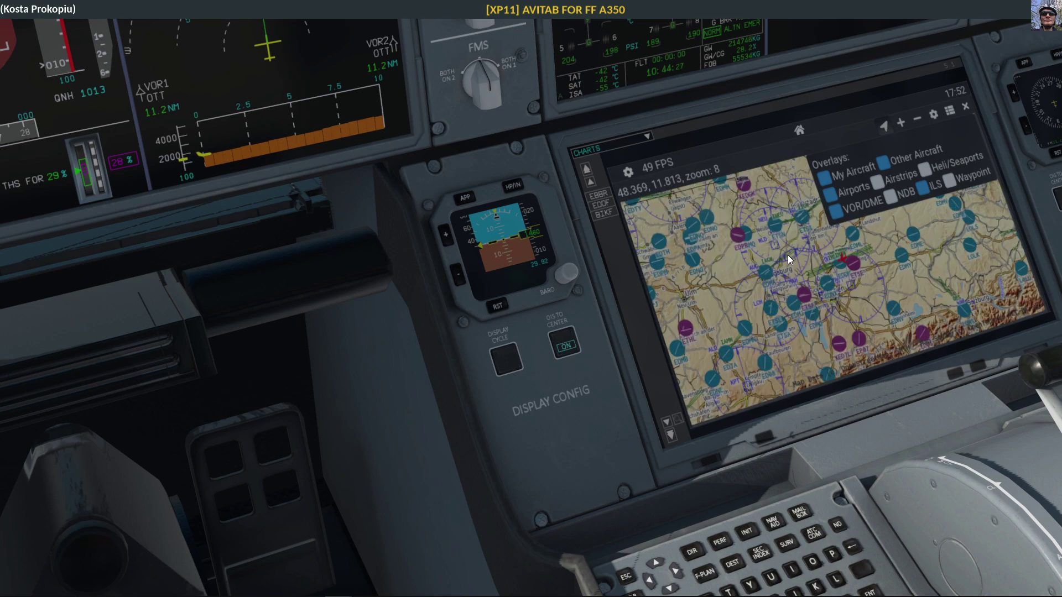
{"action": "scroll", "coordinate": [788, 255], "scroll_direction": "up", "scroll_amount": 1}
{"action": "scroll", "coordinate": [830, 317], "scroll_direction": "up", "scroll_amount": 1}
{"action": "scroll", "coordinate": [817, 297], "scroll_direction": "up", "scroll_amount": 1}
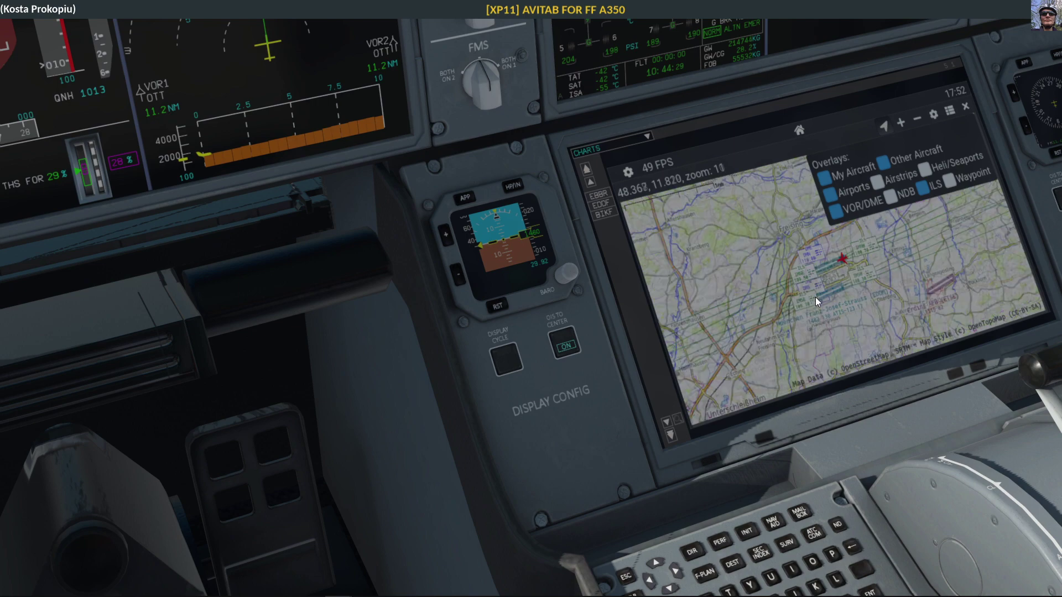
{"action": "scroll", "coordinate": [816, 299], "scroll_direction": "up", "scroll_amount": 1}
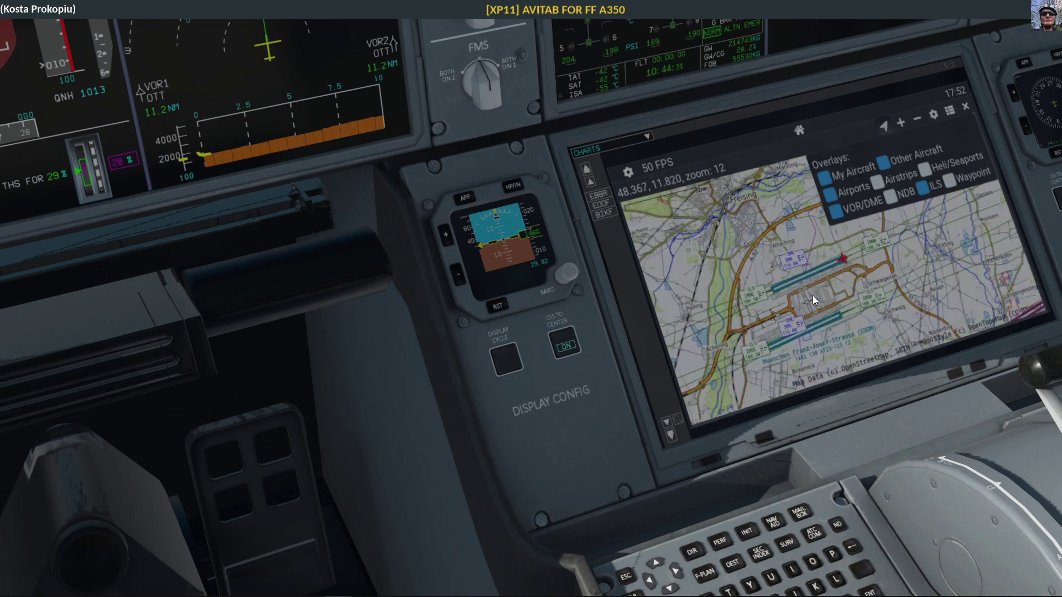
Step: Switch the map base to Navigraph low enroute charts, then to Navigraph high enroute charts
{"action": "left_click", "coordinate": [933, 115]}
{"action": "left_click", "coordinate": [951, 109]}
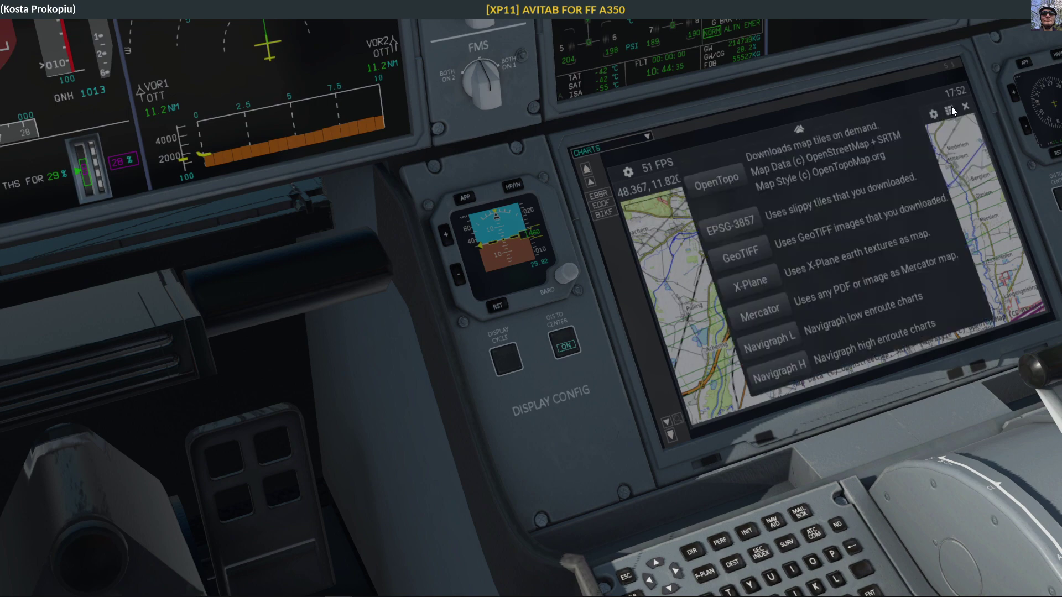
{"action": "left_click", "coordinate": [766, 347]}
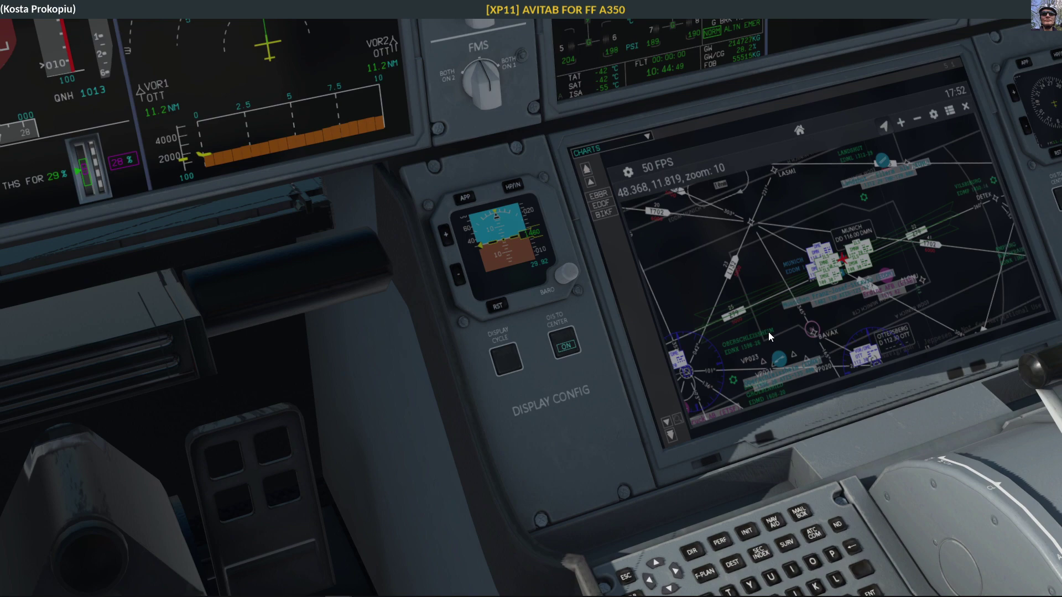
{"action": "scroll", "coordinate": [768, 332], "scroll_direction": "down", "scroll_amount": 1}
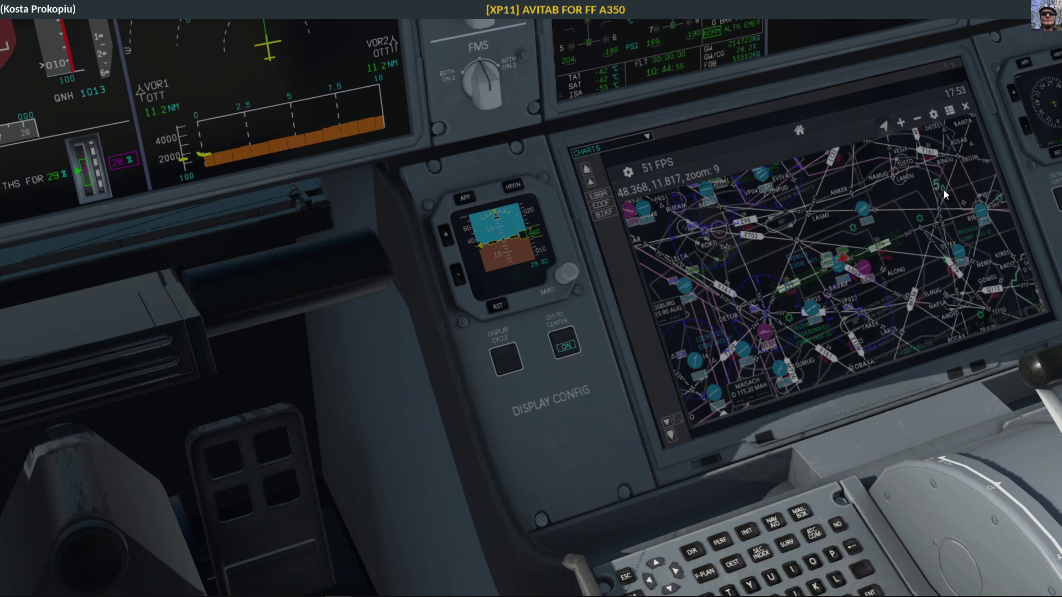
{"action": "left_click", "coordinate": [947, 112]}
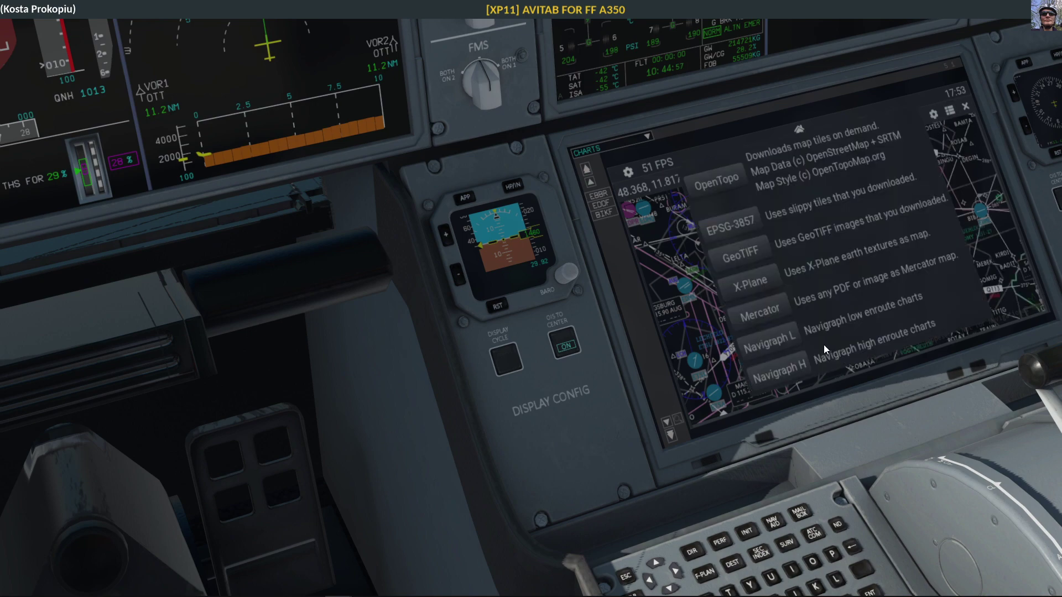
{"action": "left_click", "coordinate": [782, 366]}
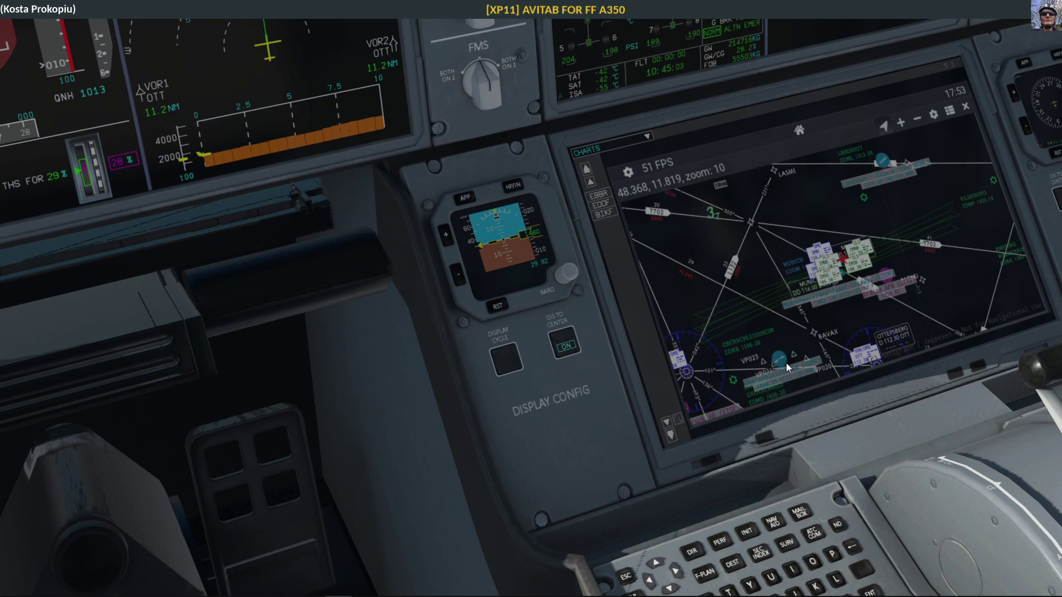
Step: Leave the map source unchanged and return AviTab to its home screen of apps
{"action": "left_click", "coordinate": [949, 110]}
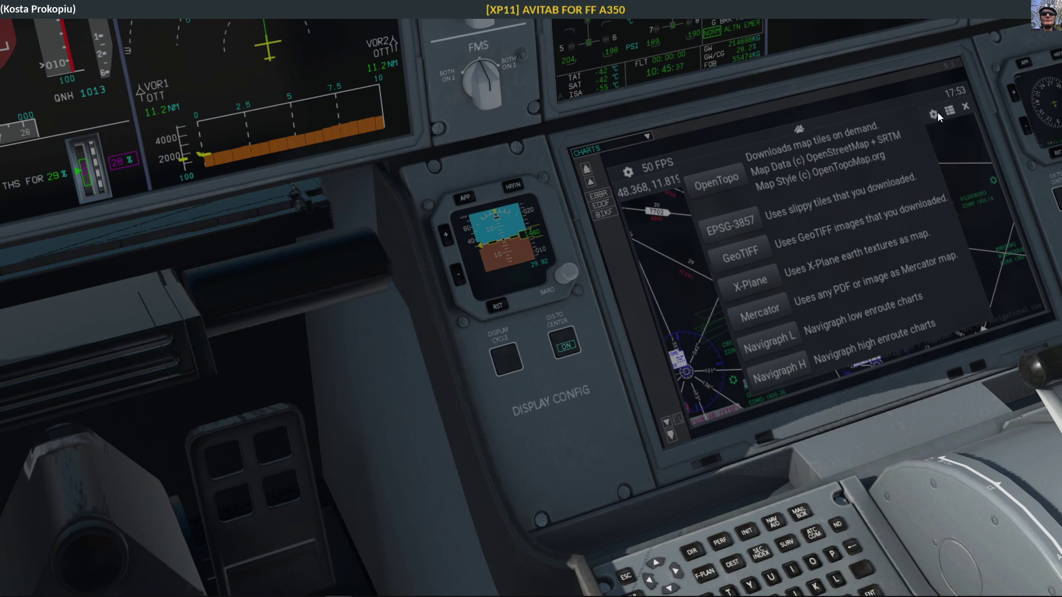
{"action": "left_click", "coordinate": [952, 112]}
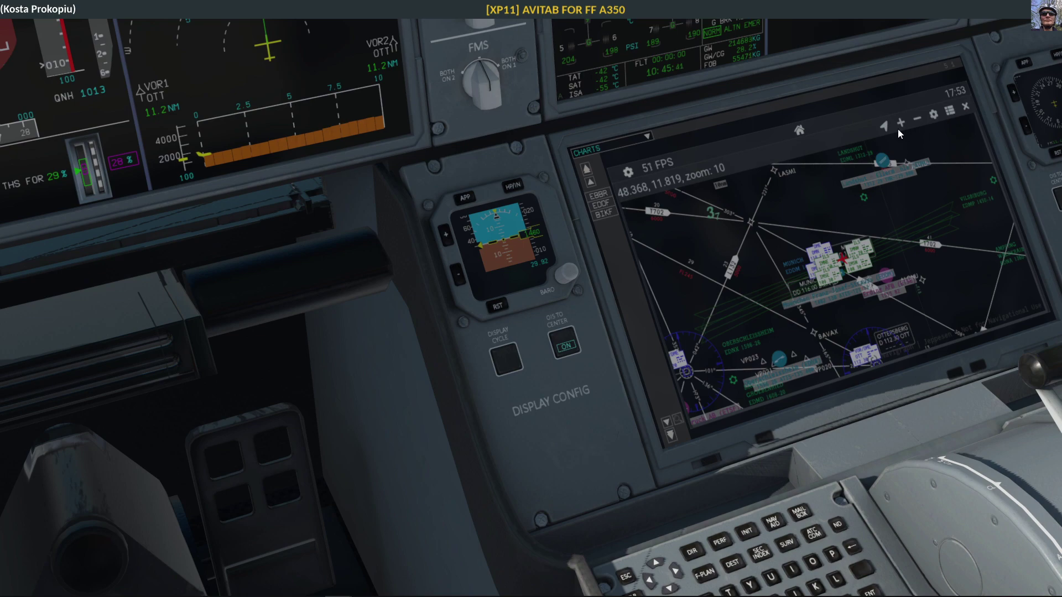
{"action": "left_click", "coordinate": [800, 135]}
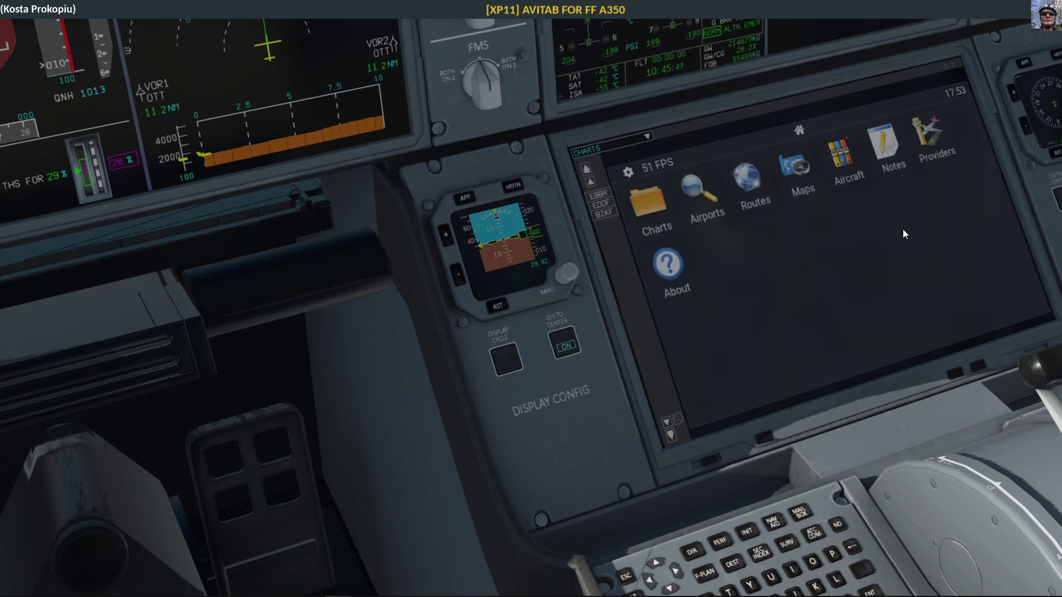
Step: Open the Notes app and type 'xcvxcv fg dfg df gdf g' as a note
{"action": "left_click", "coordinate": [894, 161]}
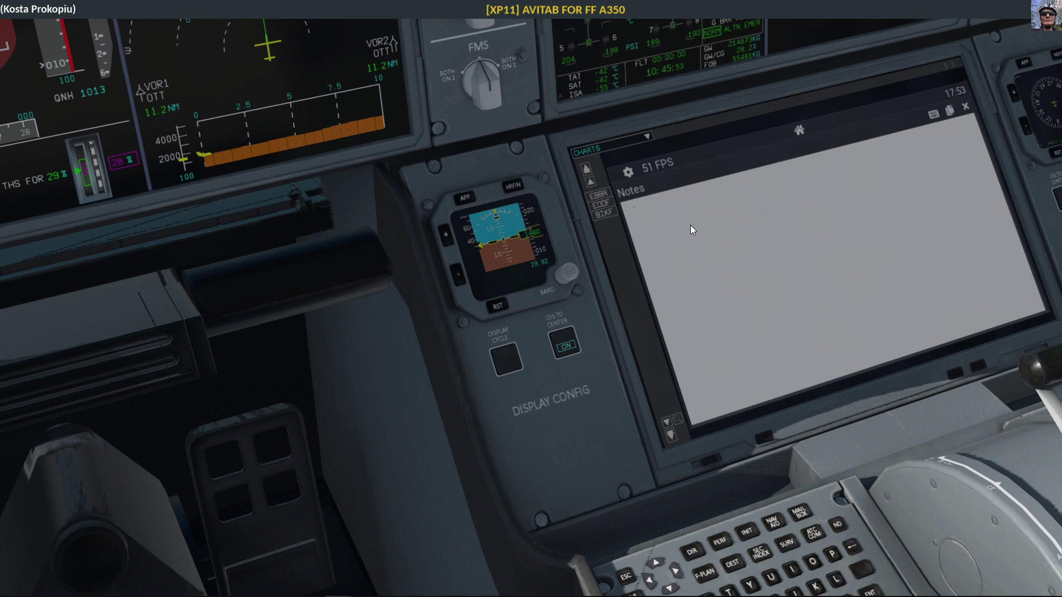
{"action": "left_click", "coordinate": [935, 116]}
{"action": "type", "text": "xcvxcv"}
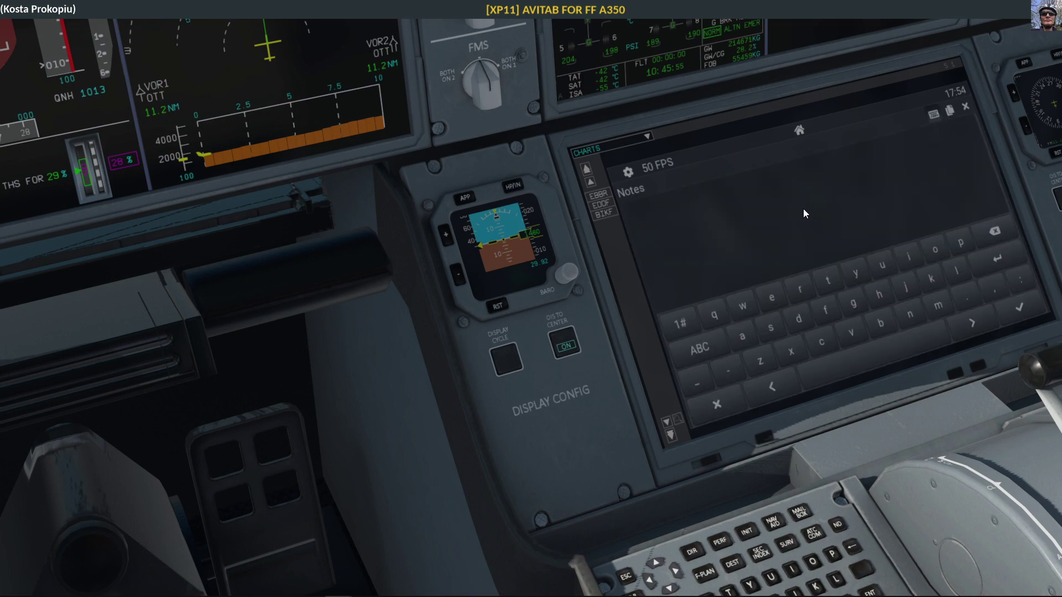
{"action": "type", "text": " fg dfg df gdf g"}
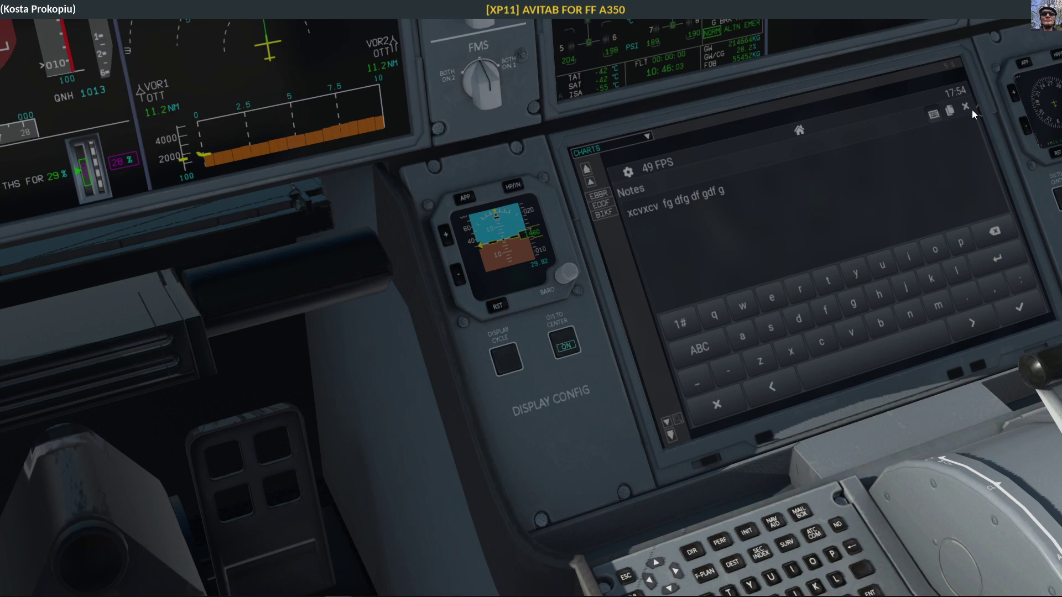
{"action": "left_click", "coordinate": [932, 113]}
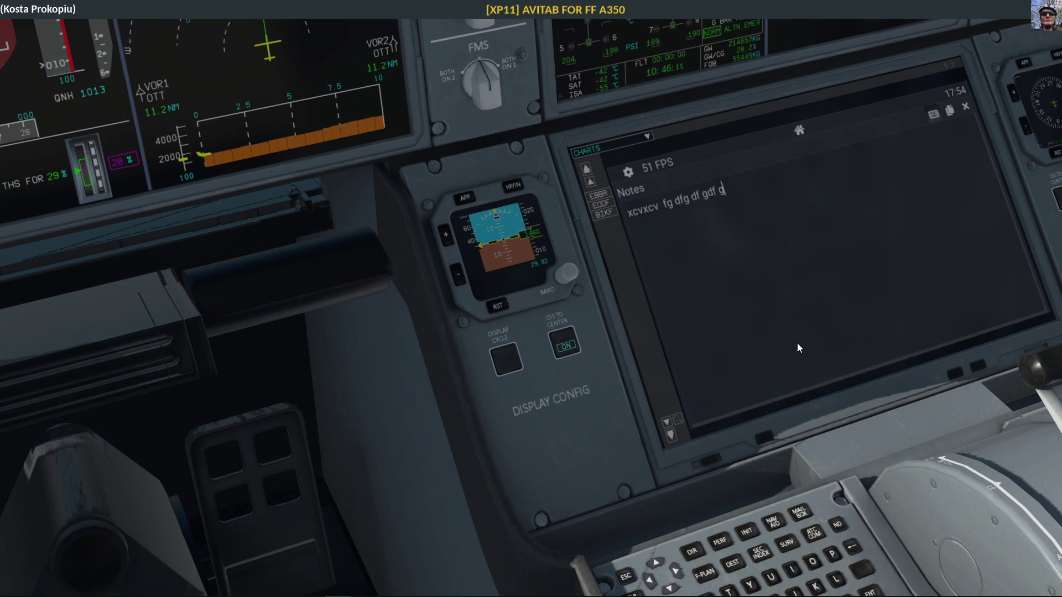
{"action": "key", "text": "KP_8"}
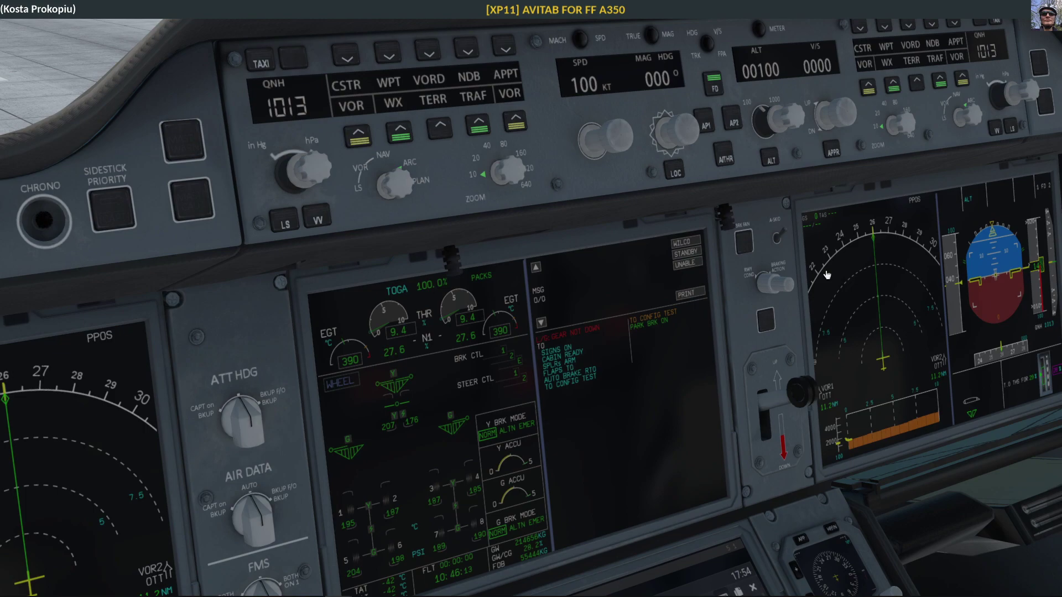
{"action": "key", "text": "KP_2"}
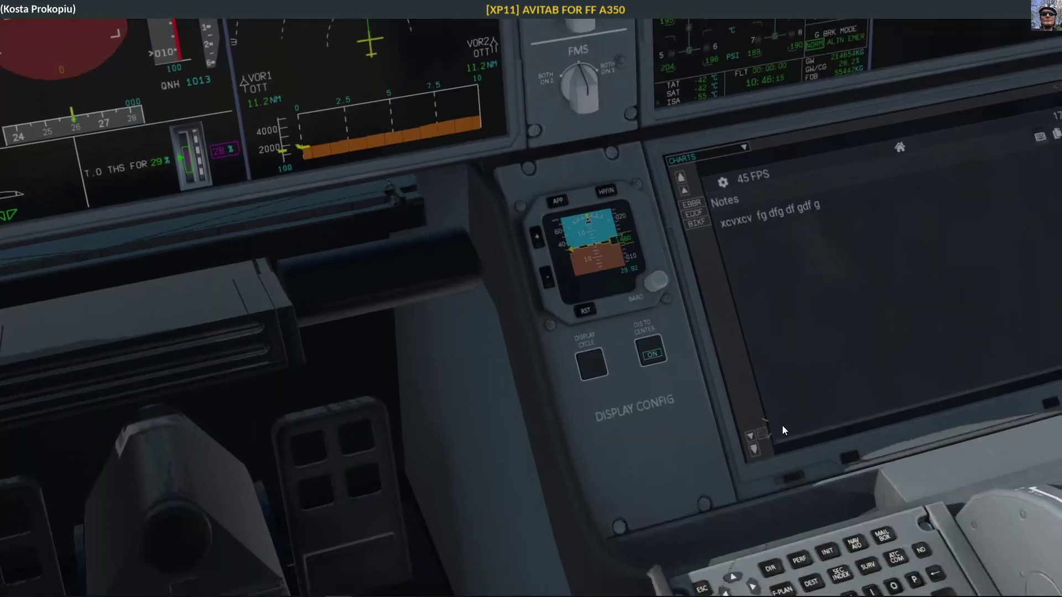
{"action": "left_click_drag", "start_coordinate": [782, 426], "coordinate": [831, 331]}
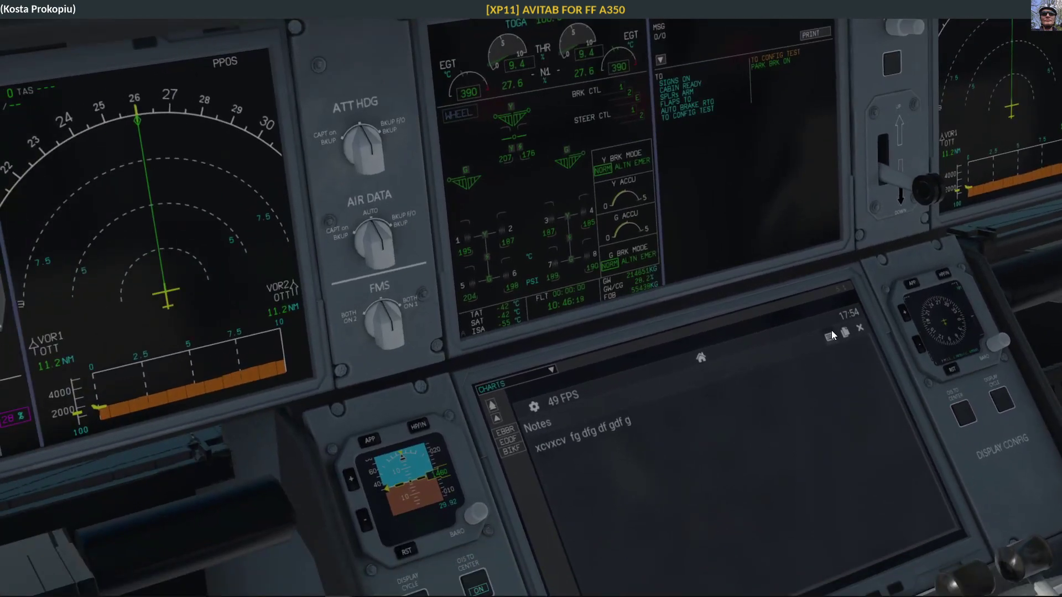
Step: Append 'gggggg' to the typed note and close the Notes app
{"action": "left_click", "coordinate": [831, 333]}
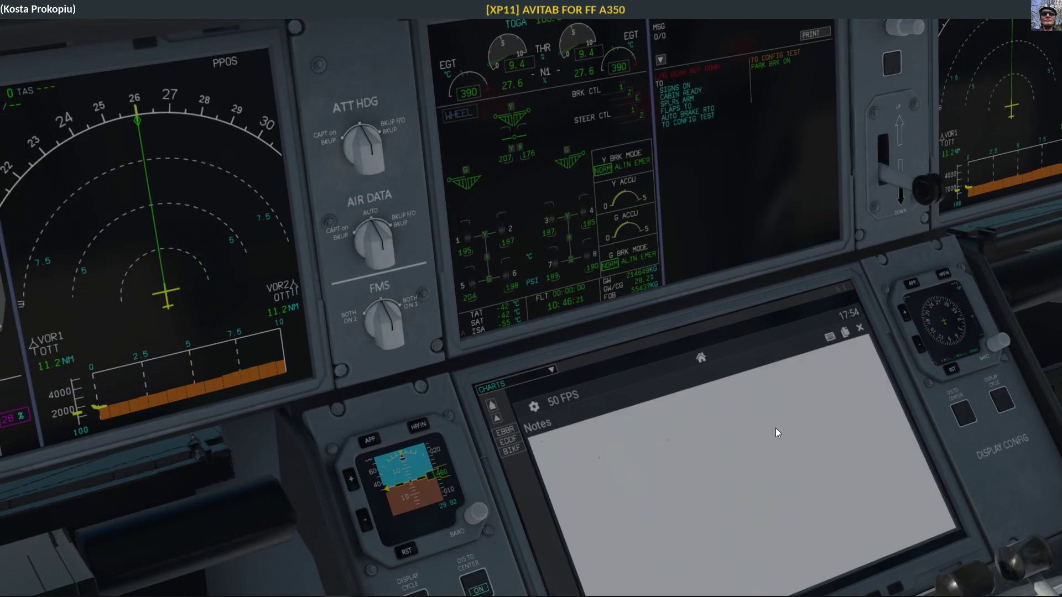
{"action": "left_click", "coordinate": [831, 334]}
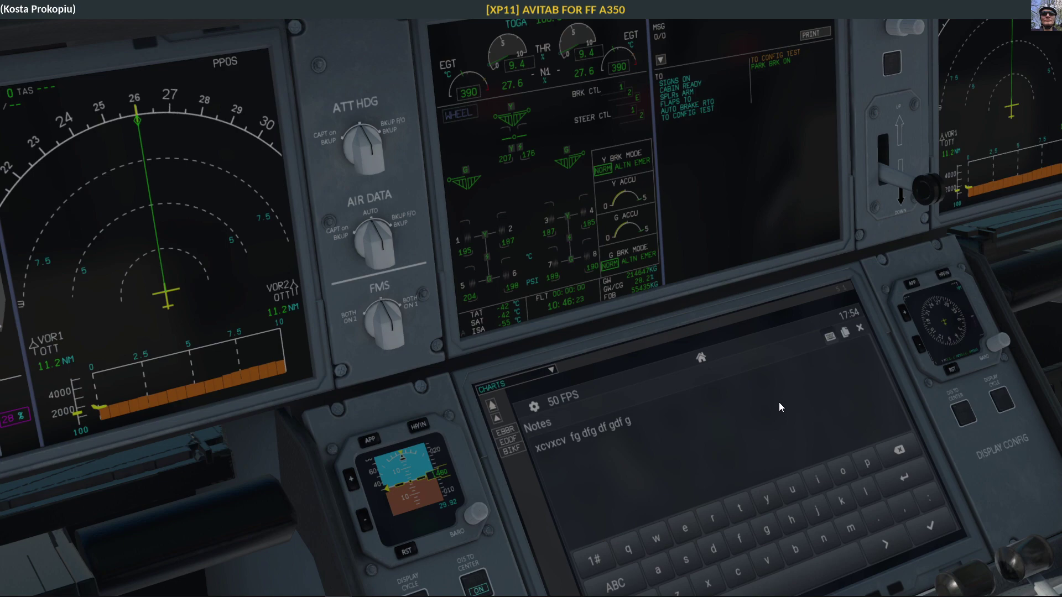
{"action": "type", "text": "gggggg"}
{"action": "left_click", "coordinate": [833, 338]}
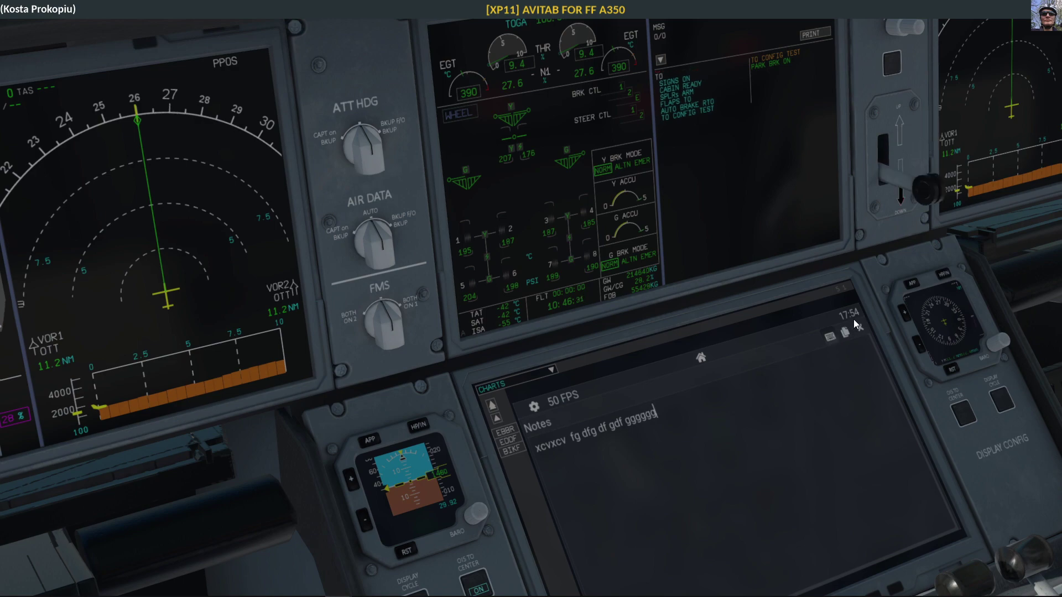
{"action": "left_click", "coordinate": [861, 330]}
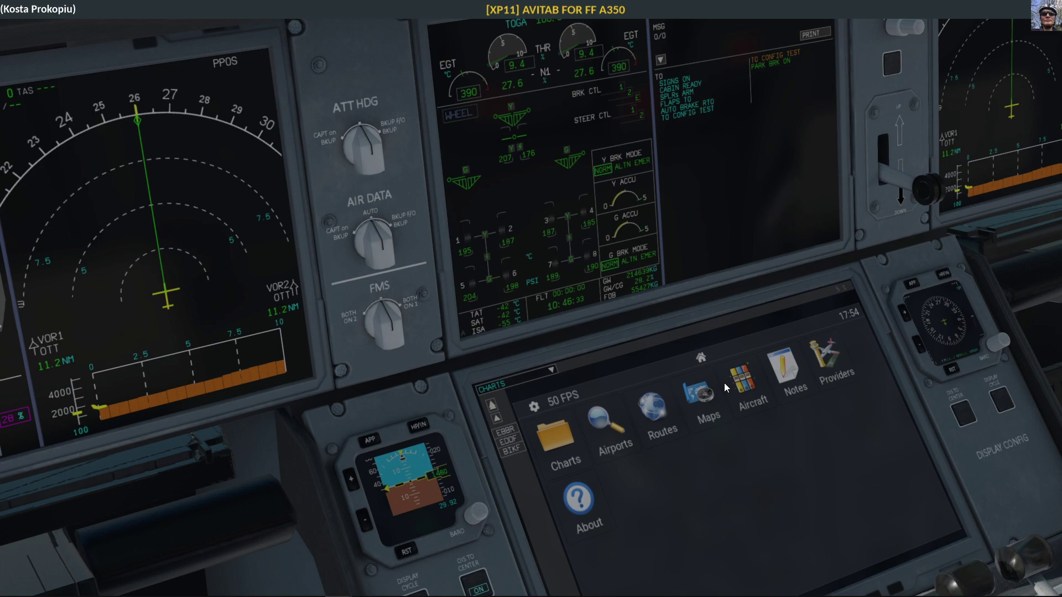
Step: Build an EDDM to EDDM route in the Route Wizard, dismissing the 'Airport not found' message
{"action": "left_click", "coordinate": [646, 406]}
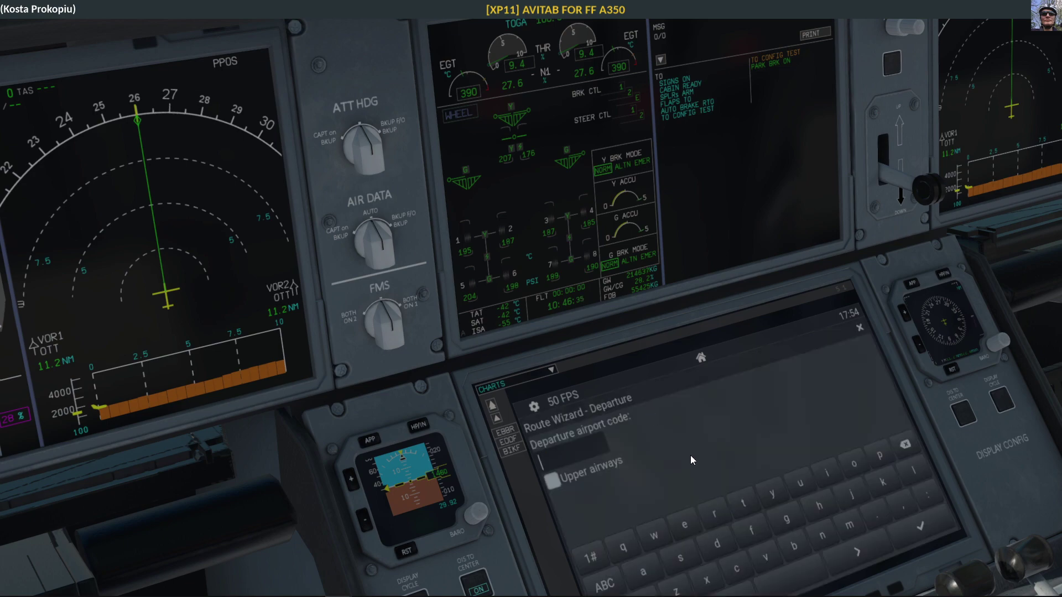
{"action": "type", "text": "eddm"}
{"action": "left_click", "coordinate": [911, 534]}
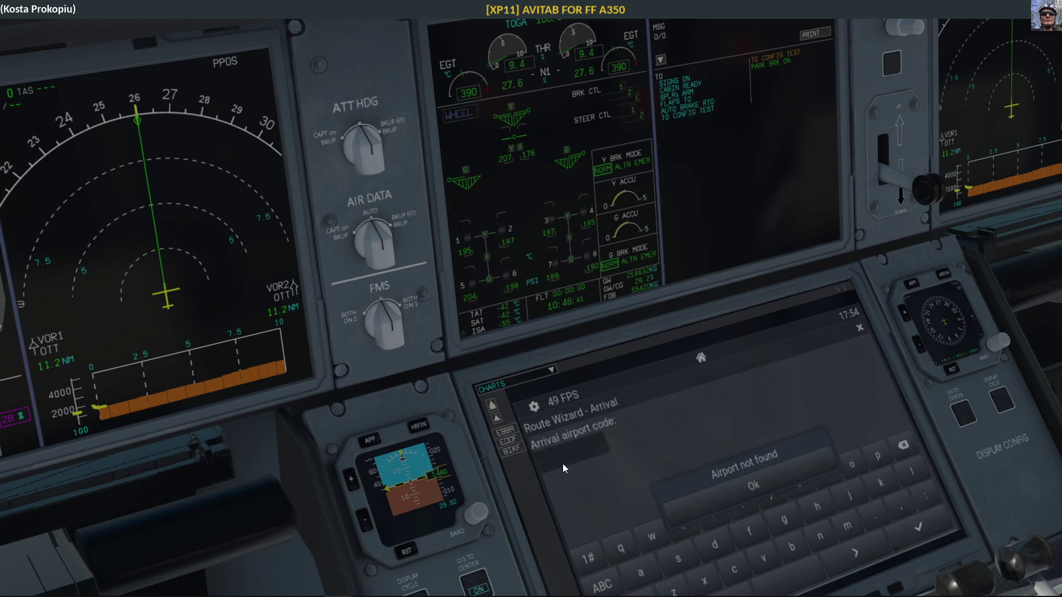
{"action": "left_click", "coordinate": [709, 494]}
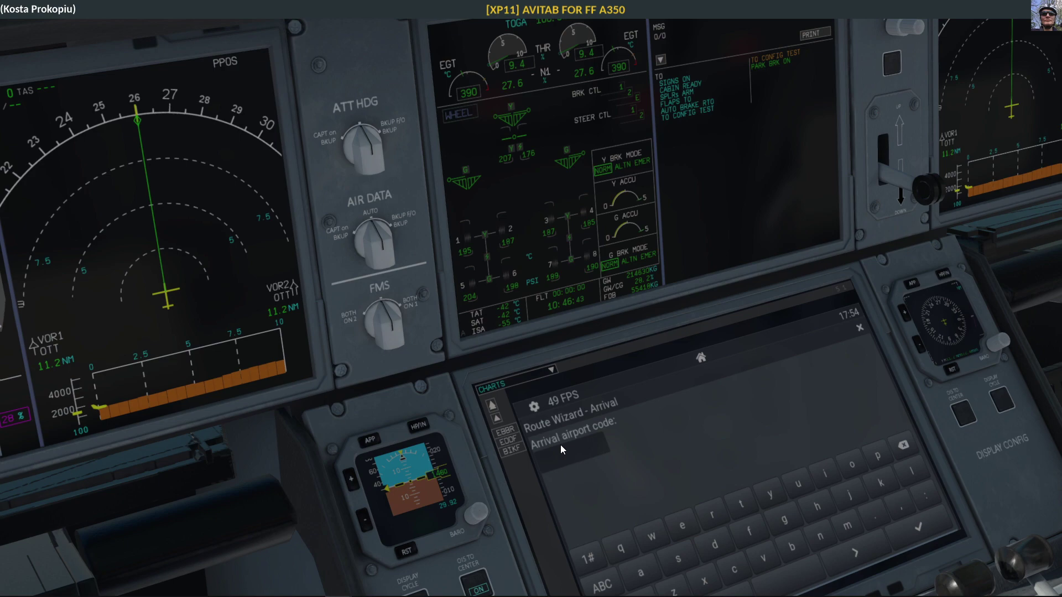
{"action": "type", "text": "EDDM"}
{"action": "left_click", "coordinate": [923, 532]}
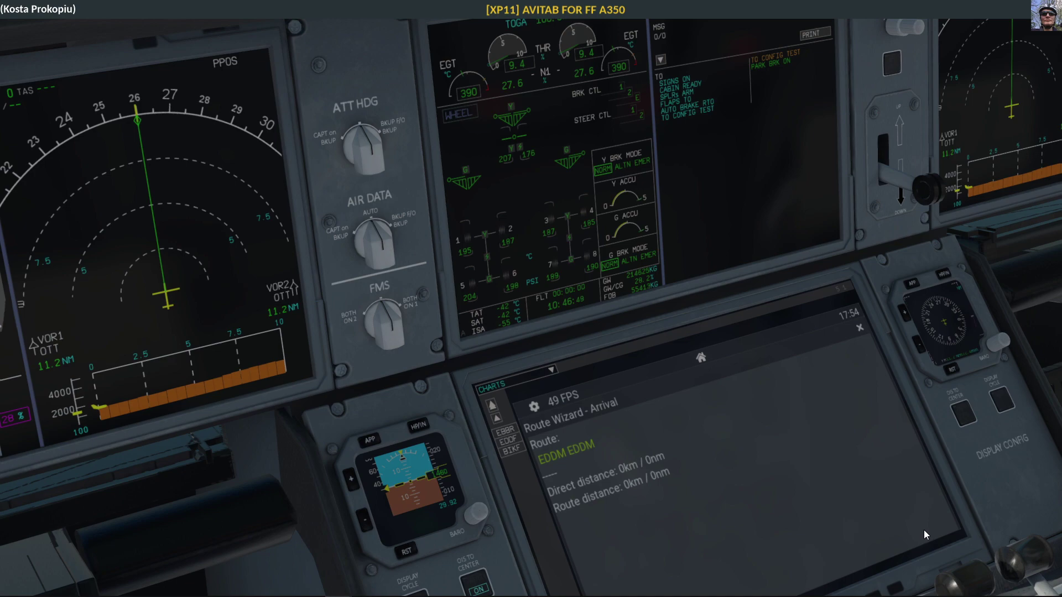
Step: Rebuild the route from EDDM to EDDN (via INPUD Y102 UPALA, 138 km) and close the wizard
{"action": "left_click", "coordinate": [860, 329]}
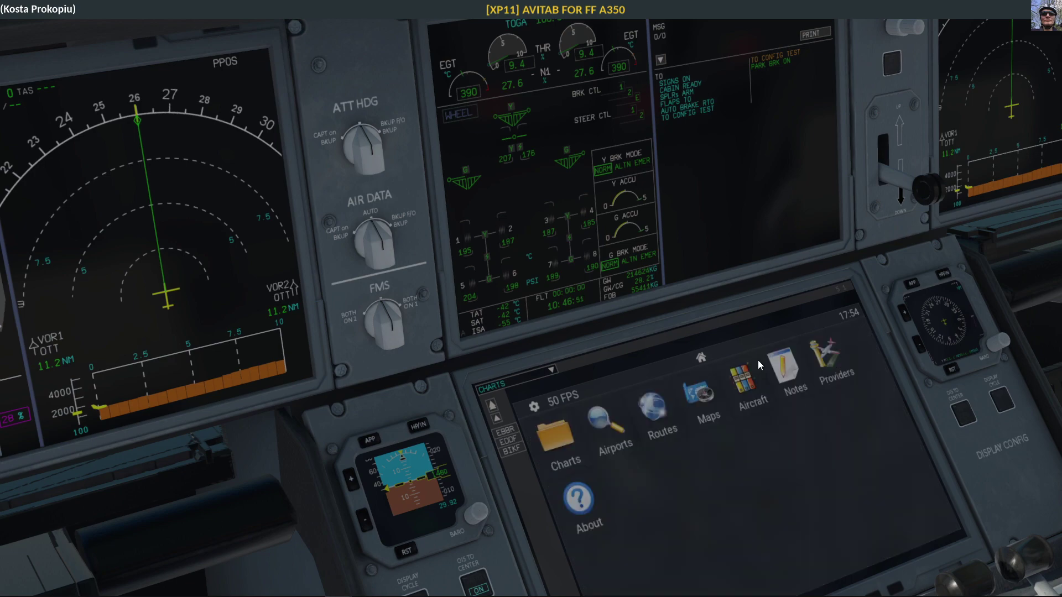
{"action": "left_click", "coordinate": [664, 410]}
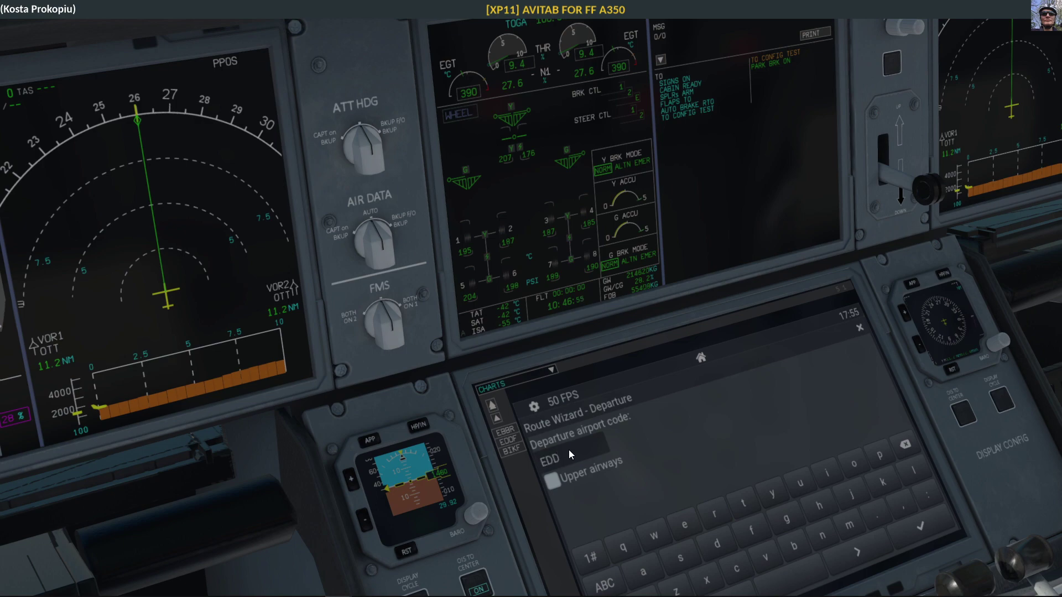
{"action": "left_click", "coordinate": [921, 536]}
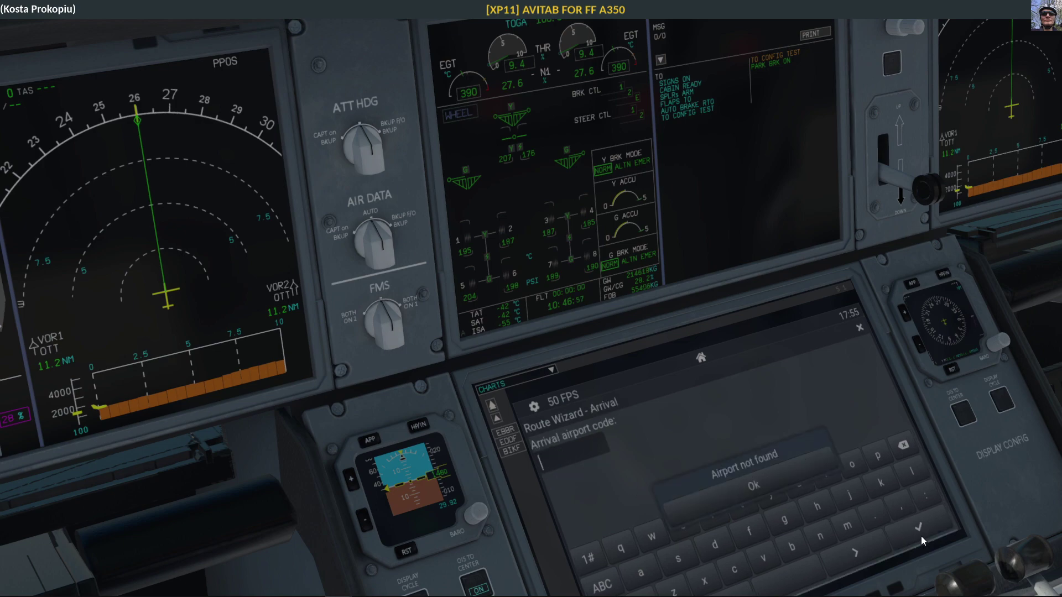
{"action": "left_click", "coordinate": [792, 478]}
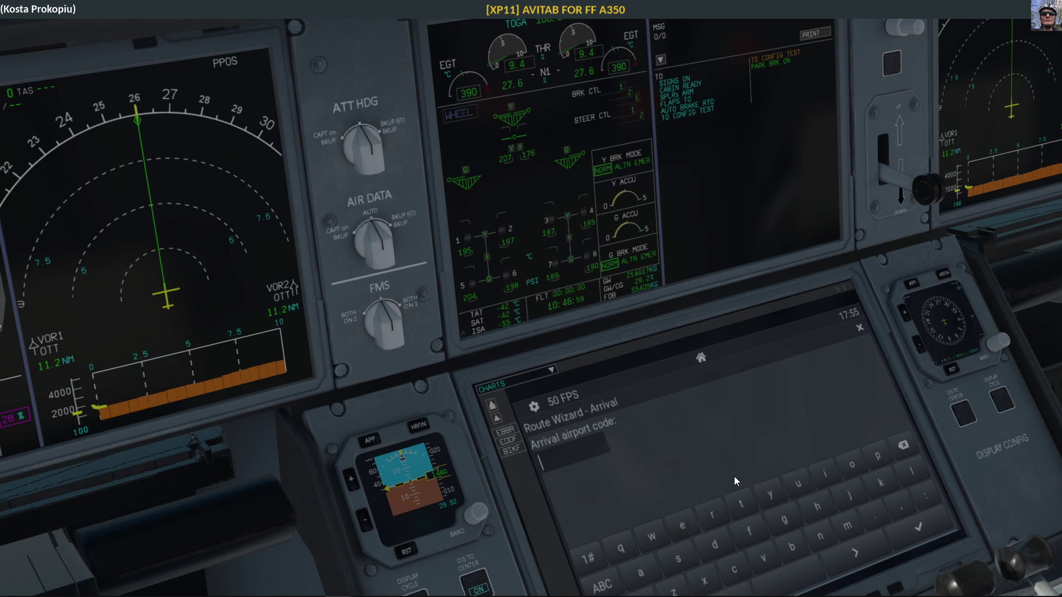
{"action": "type", "text": "EDDN"}
{"action": "left_click", "coordinate": [920, 531]}
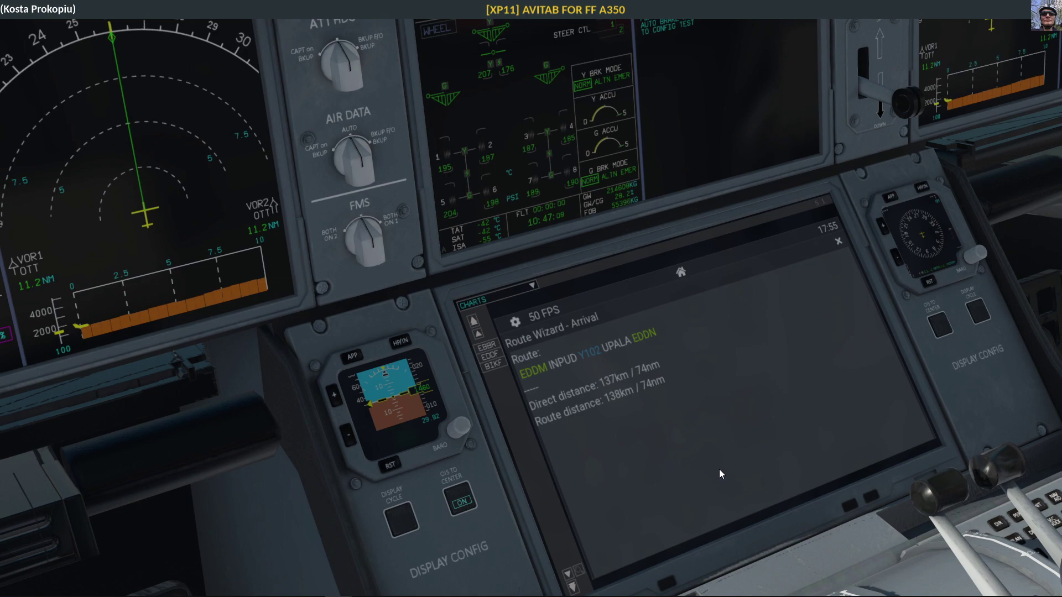
{"action": "left_click", "coordinate": [839, 242]}
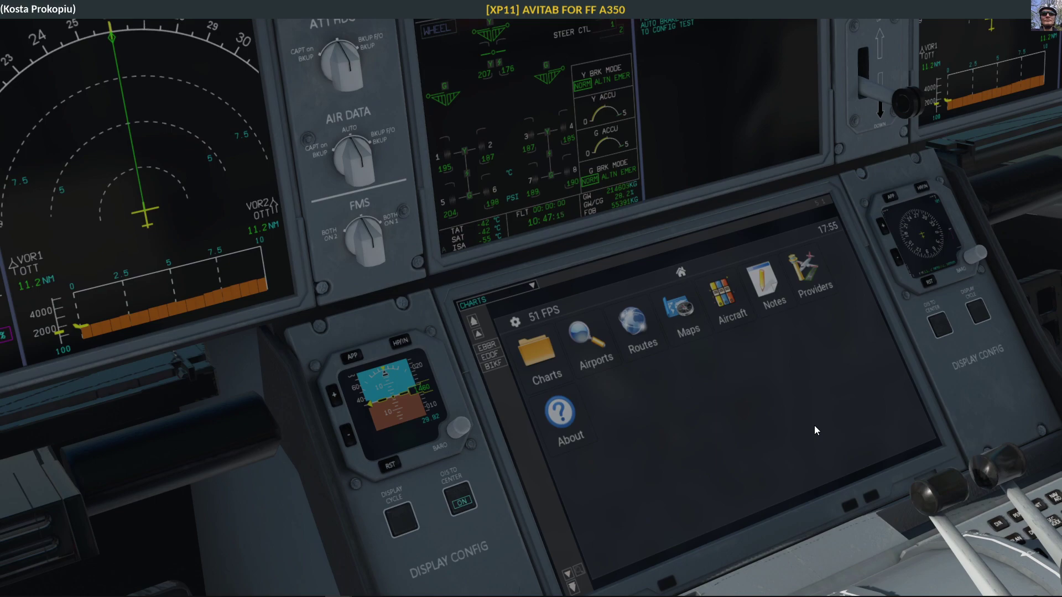
Step: Pull back to the wide cockpit view and open the airport diagram from the AviTab Airports app
{"action": "key", "text": "KP_1"}
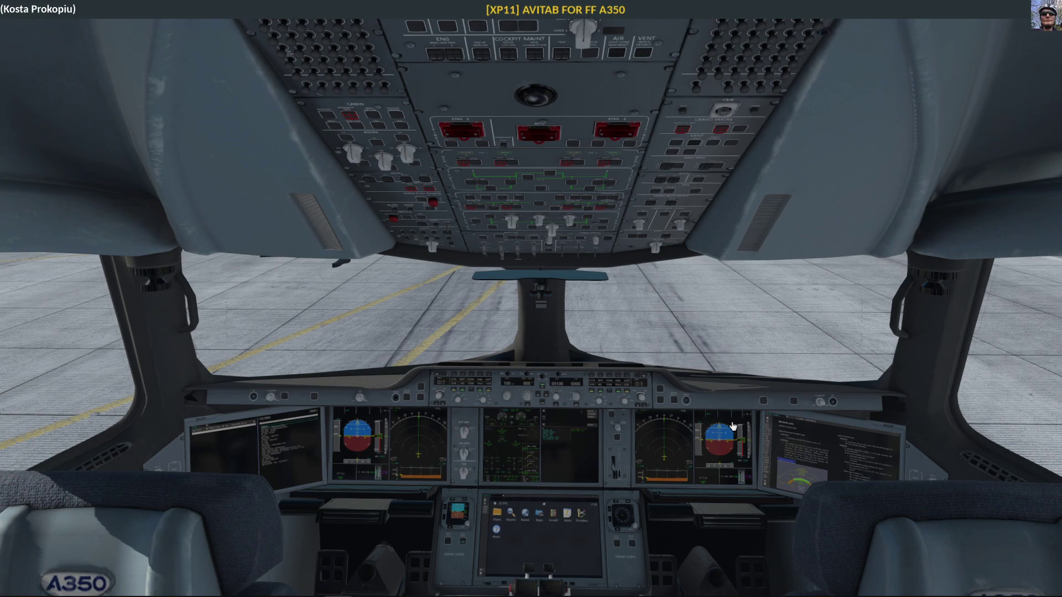
{"action": "left_click", "coordinate": [510, 513]}
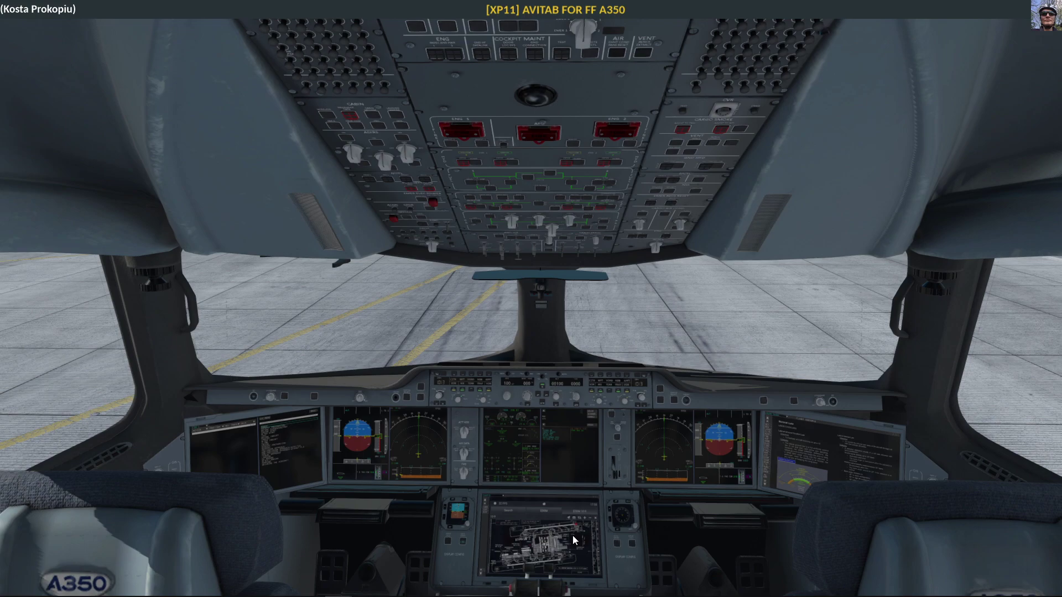
Step: Zoom the EDDM 10-9 chart onto the hangar and apron area and view it on the captain's display
{"action": "key", "text": "KP_1"}
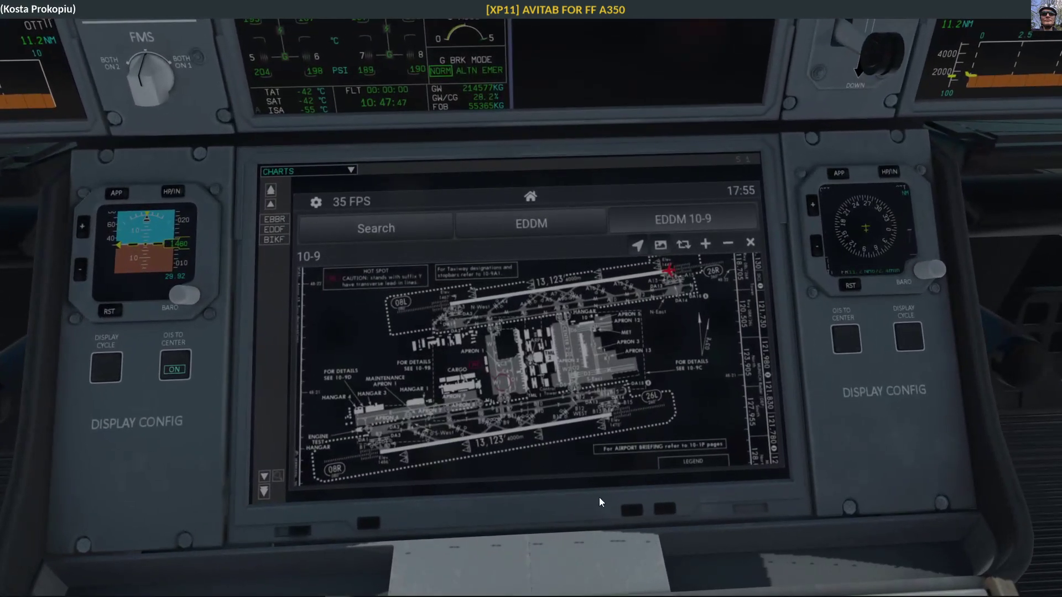
{"action": "left_click_drag", "start_coordinate": [667, 270], "coordinate": [624, 350]}
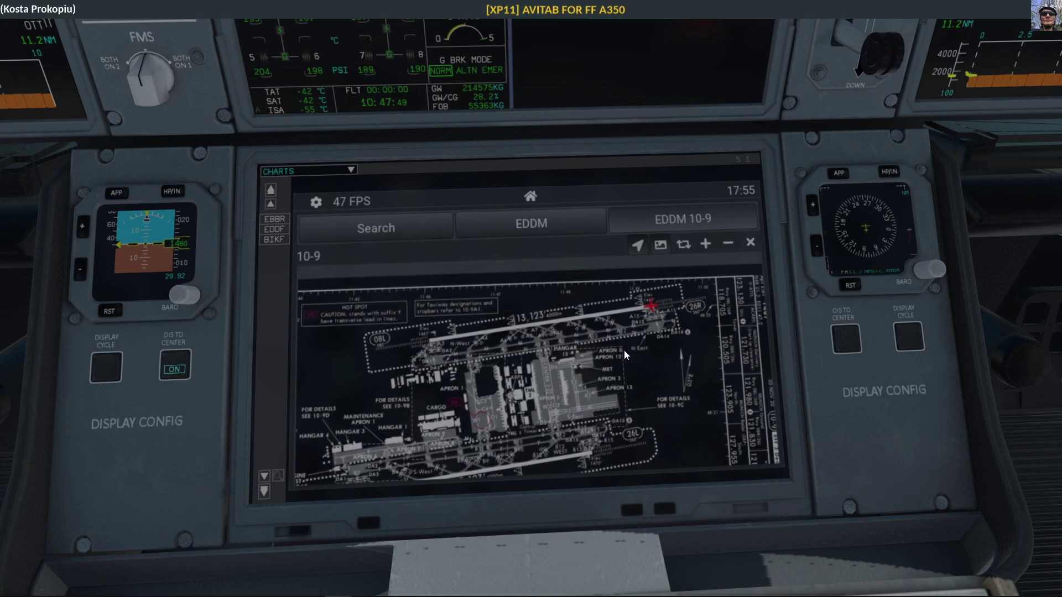
{"action": "scroll", "coordinate": [626, 348], "scroll_direction": "up", "scroll_amount": 4}
{"action": "scroll", "coordinate": [624, 339], "scroll_direction": "down", "scroll_amount": 3}
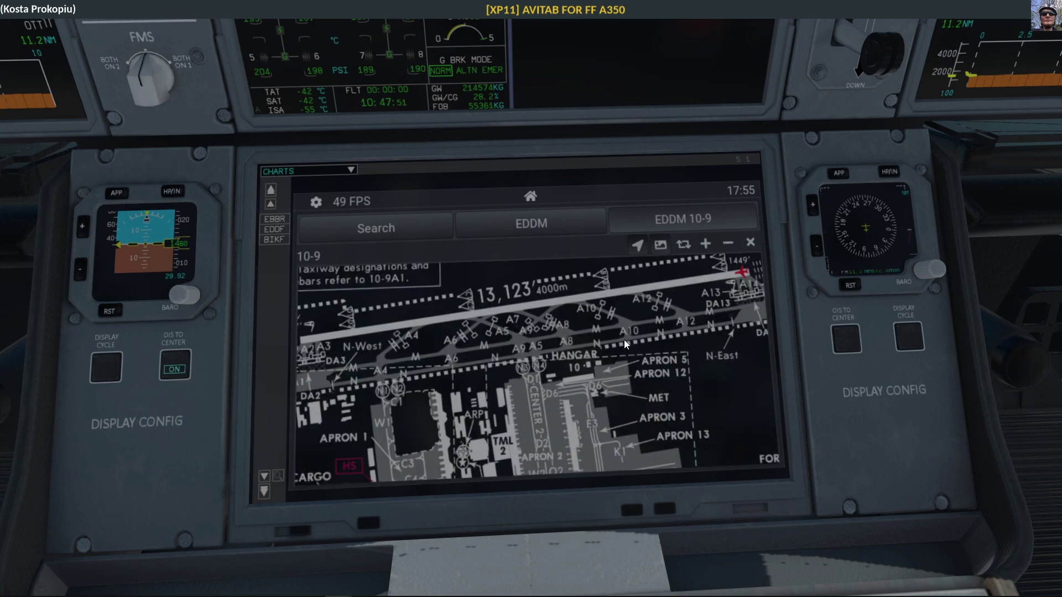
{"action": "left_click_drag", "start_coordinate": [611, 319], "coordinate": [626, 326]}
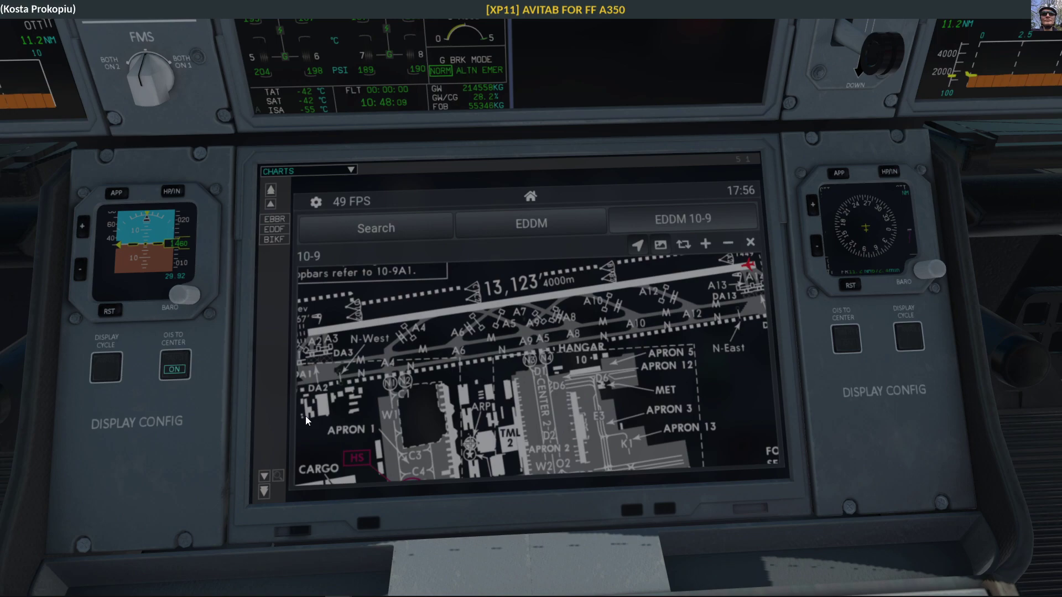
{"action": "left_click", "coordinate": [172, 376]}
{"action": "key", "text": "KP_1"}
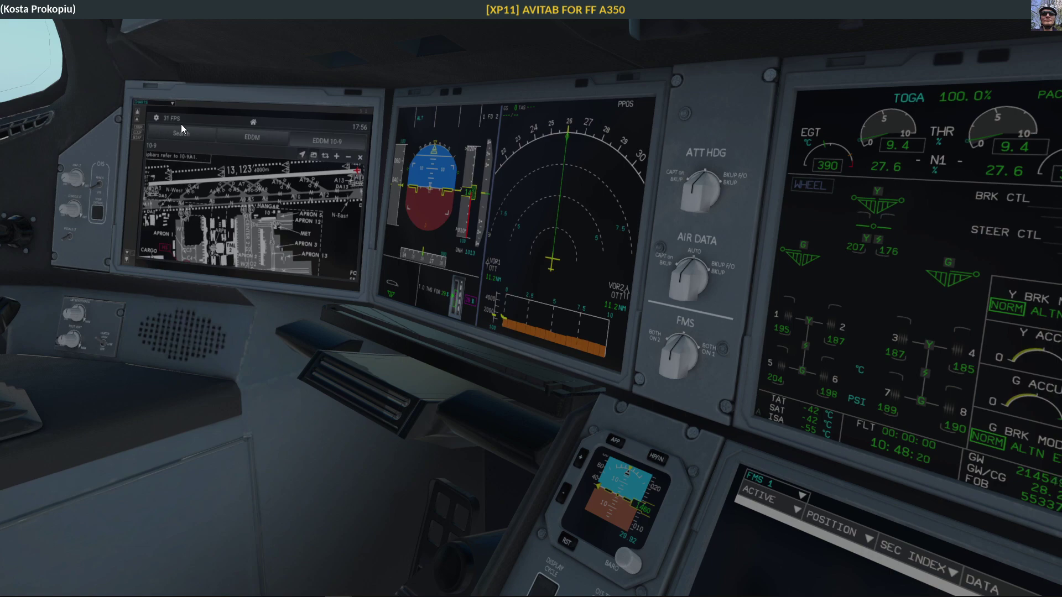
{"action": "left_click", "coordinate": [165, 106]}
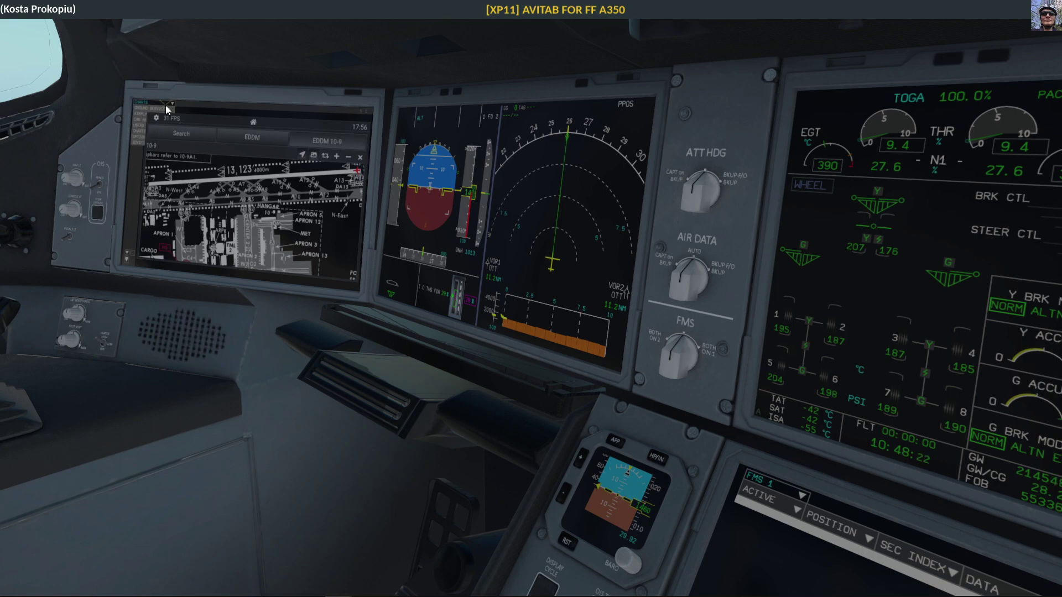
{"action": "left_click", "coordinate": [140, 114]}
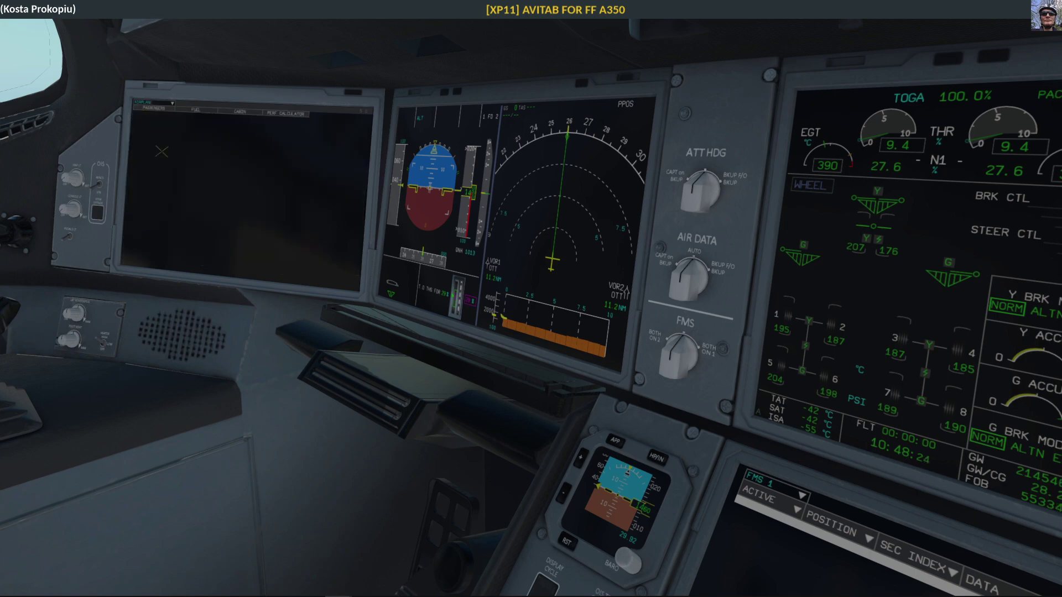
{"action": "left_click", "coordinate": [152, 108]}
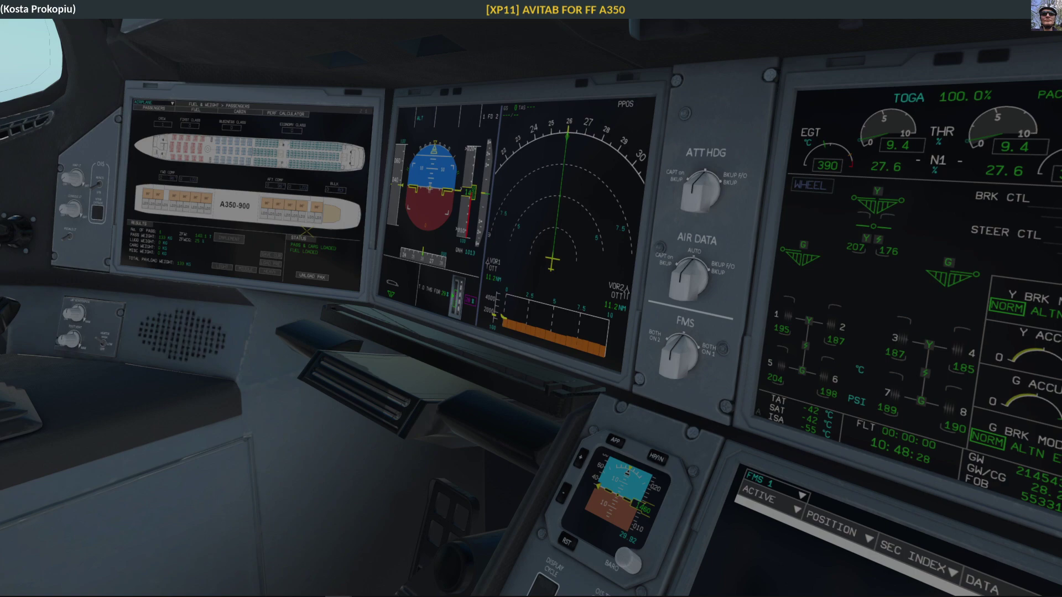
{"action": "left_click", "coordinate": [136, 103]}
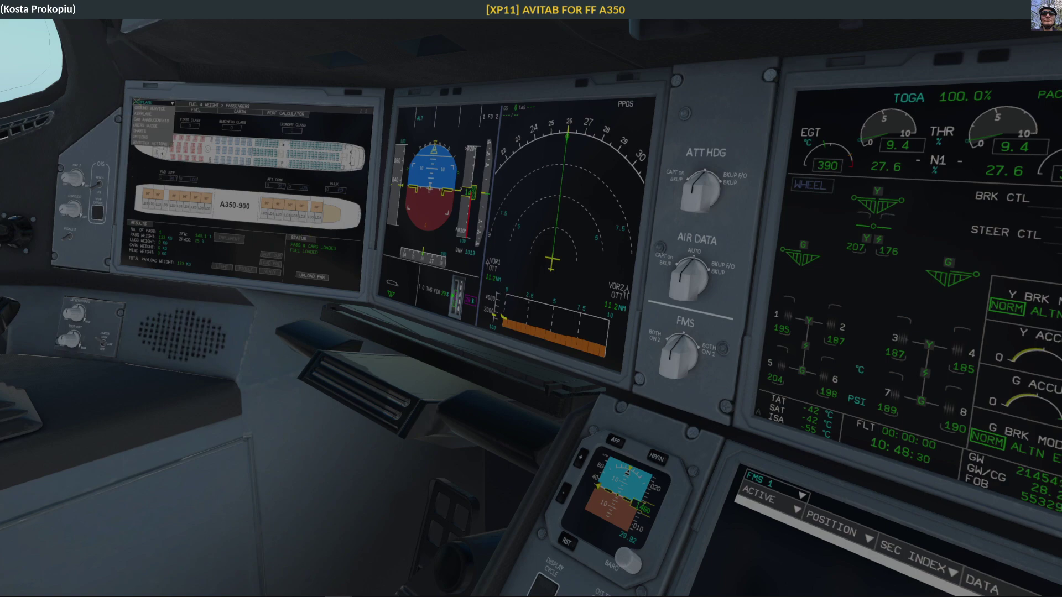
{"action": "left_click", "coordinate": [139, 131]}
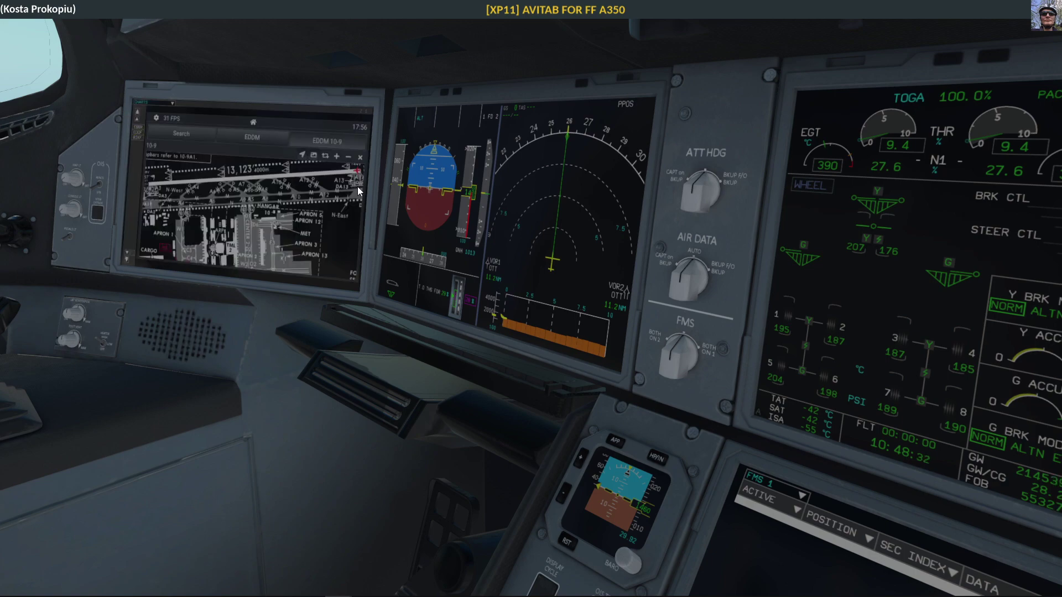
{"action": "left_click_drag", "start_coordinate": [238, 211], "coordinate": [243, 209]}
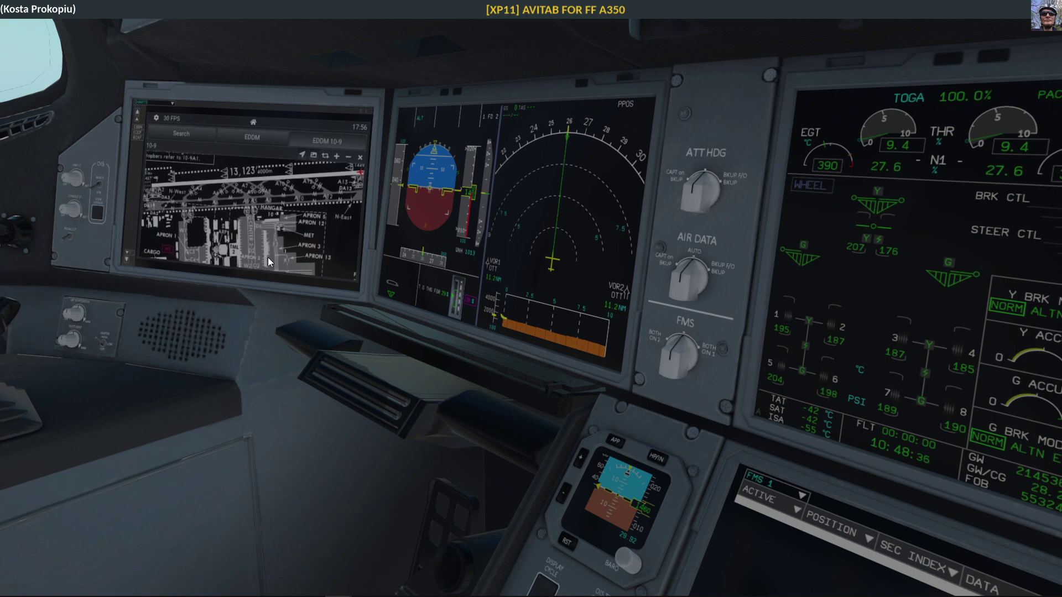